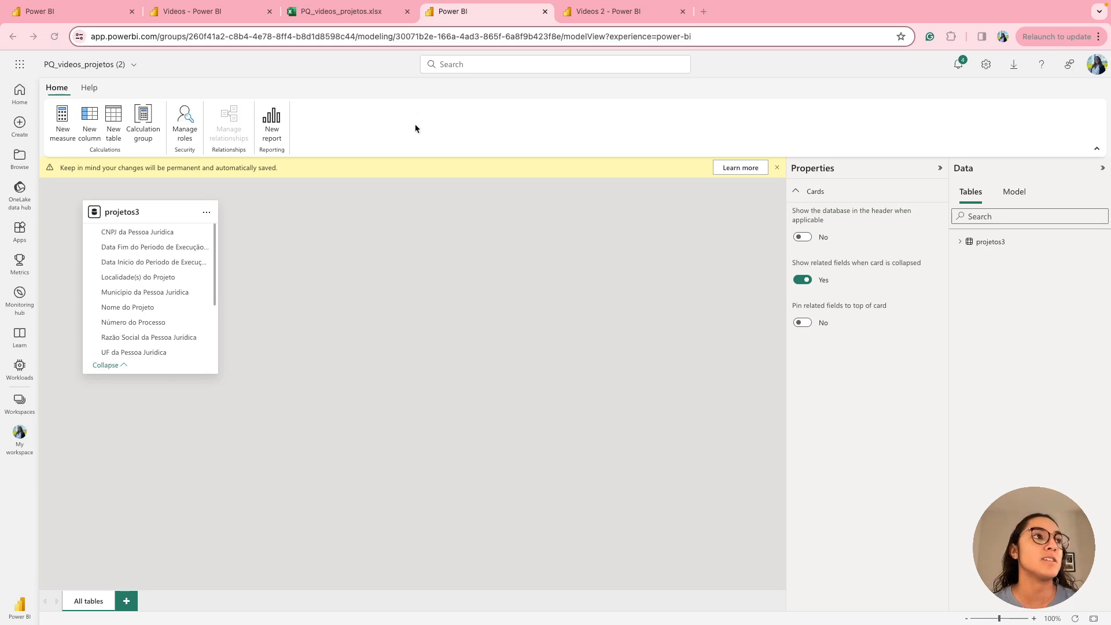
Switch to the PQ_videos_projetos workbook and examine the CNPJ da Pessoa Jurídica column for blank cells.
{"action": "left_click", "coordinate": [366, 16]}
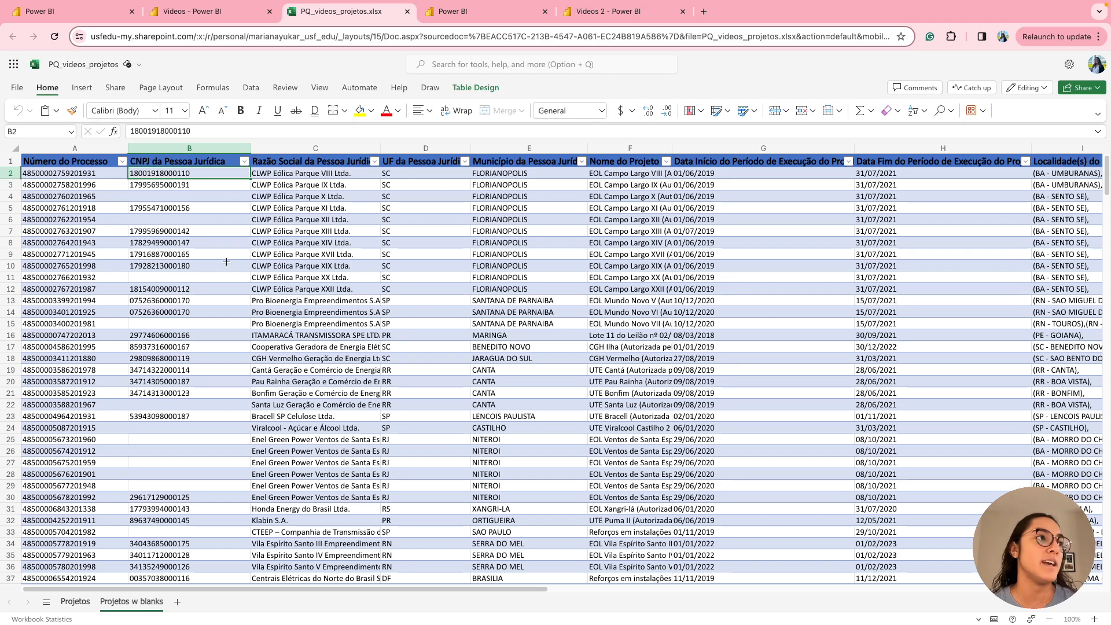
{"action": "left_click", "coordinate": [207, 150]}
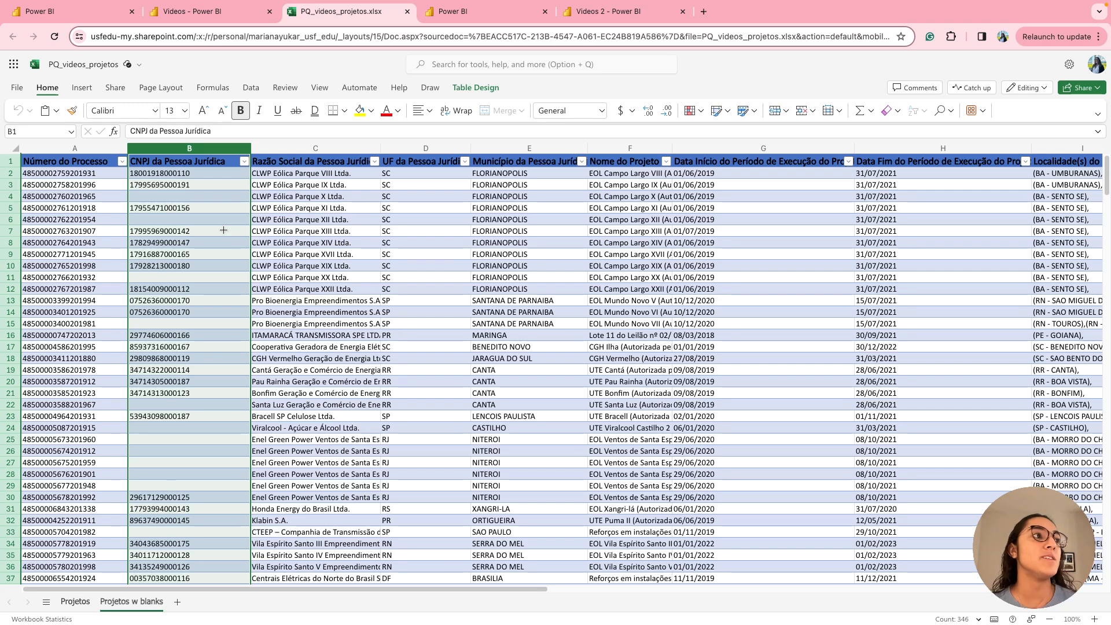
{"action": "left_click", "coordinate": [219, 197]}
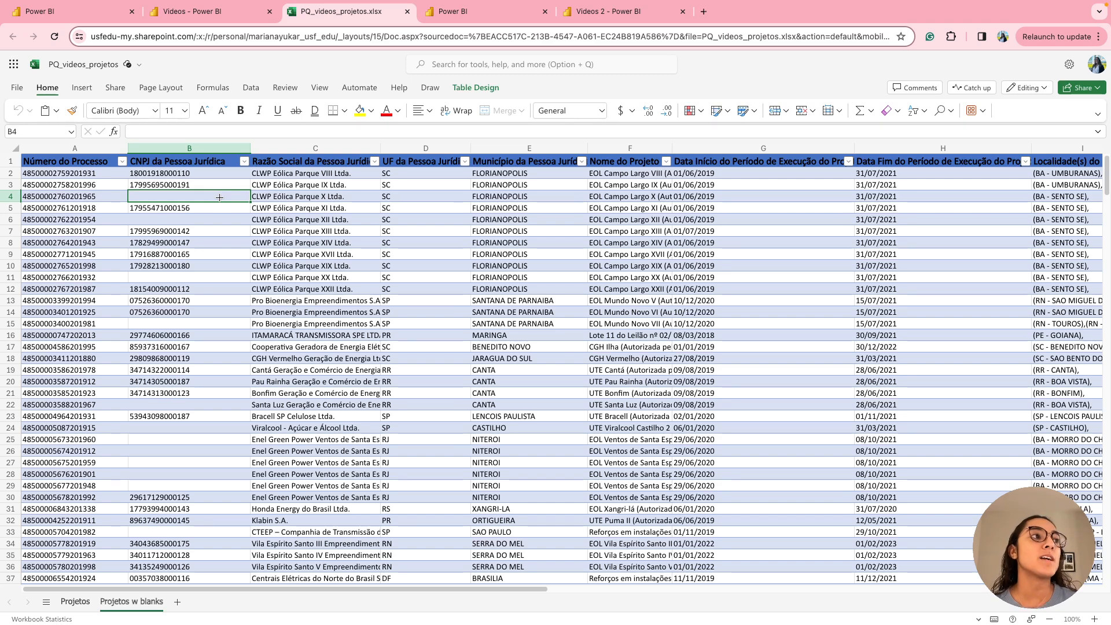
{"action": "left_click", "coordinate": [185, 148]}
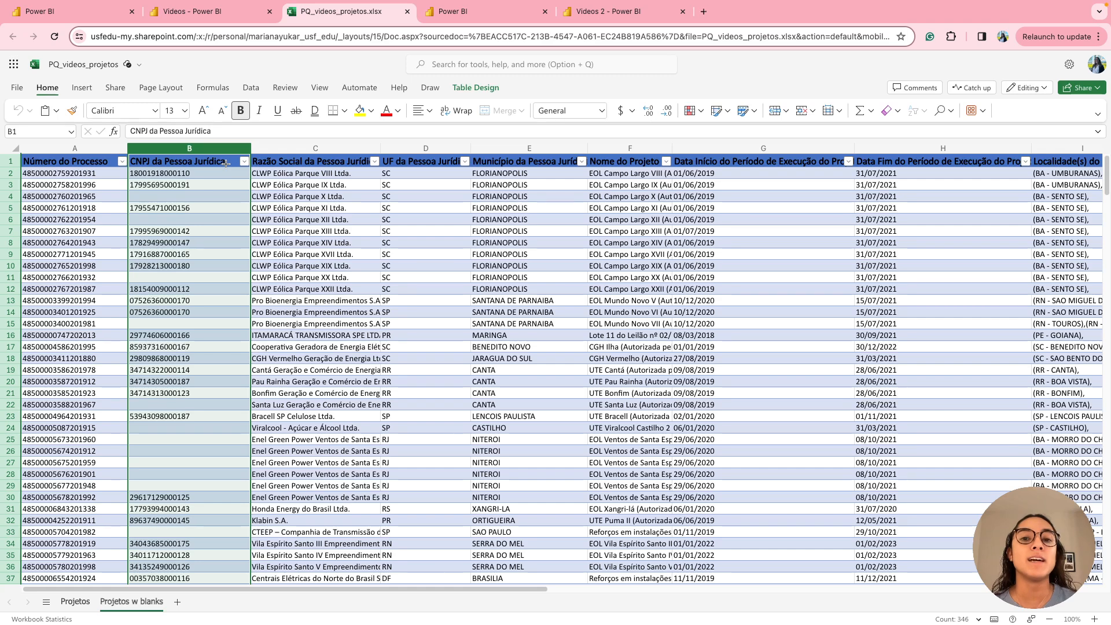
{"action": "left_click", "coordinate": [207, 200]}
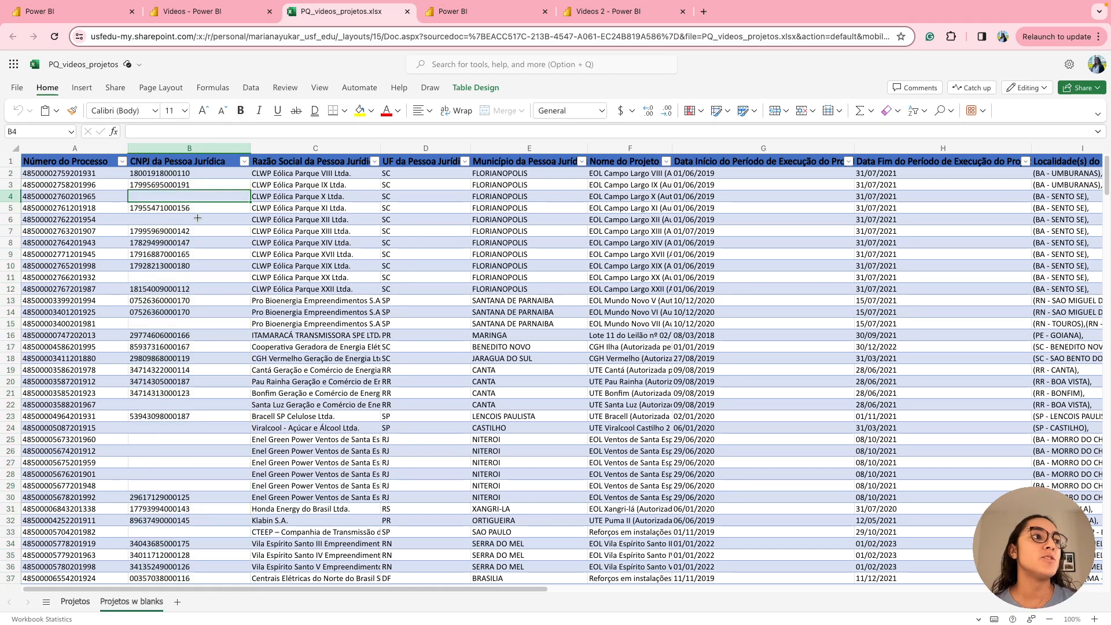
{"action": "left_click", "coordinate": [199, 220]}
{"action": "left_click", "coordinate": [189, 278]}
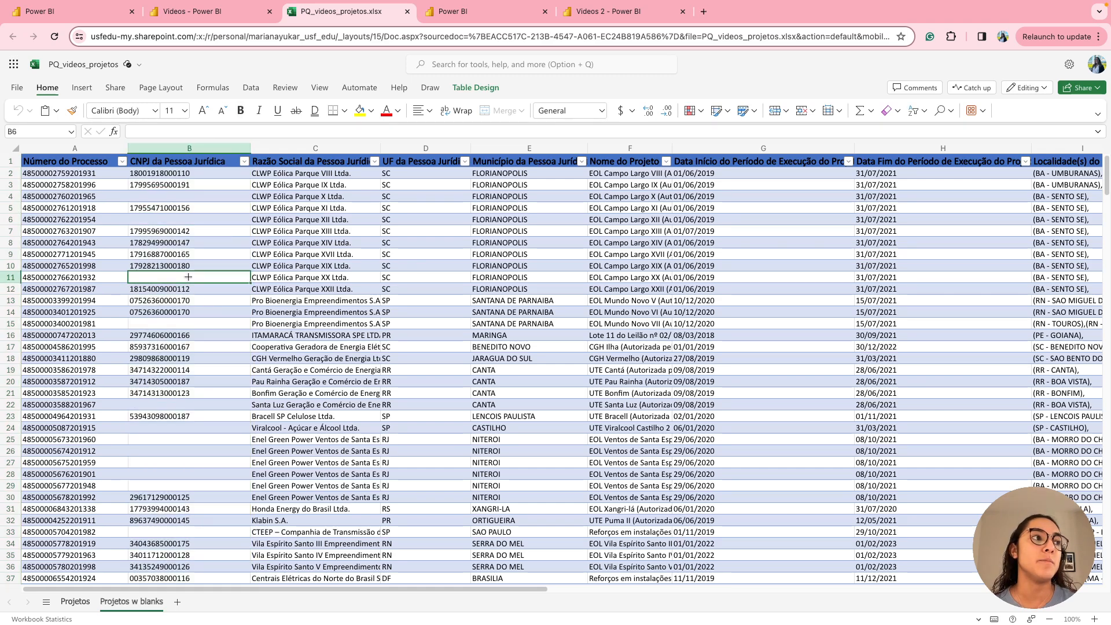
{"action": "left_click", "coordinate": [210, 327]}
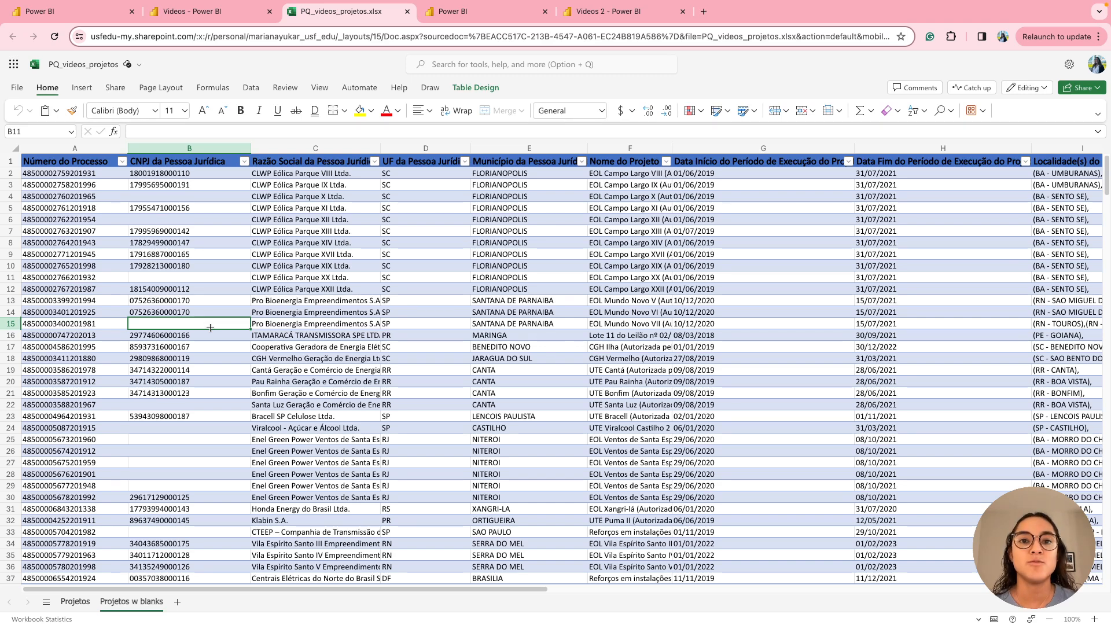
{"action": "left_click", "coordinate": [181, 197]}
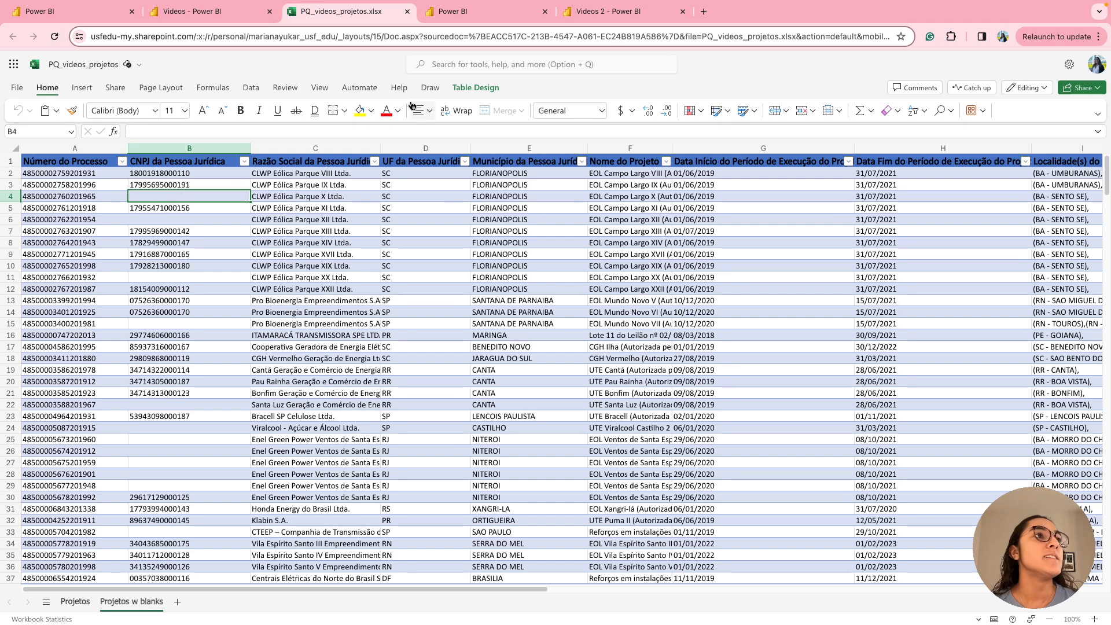
Return to the Power BI model, expand the projetos3 table's fields and widen the data list.
{"action": "left_click", "coordinate": [506, 14]}
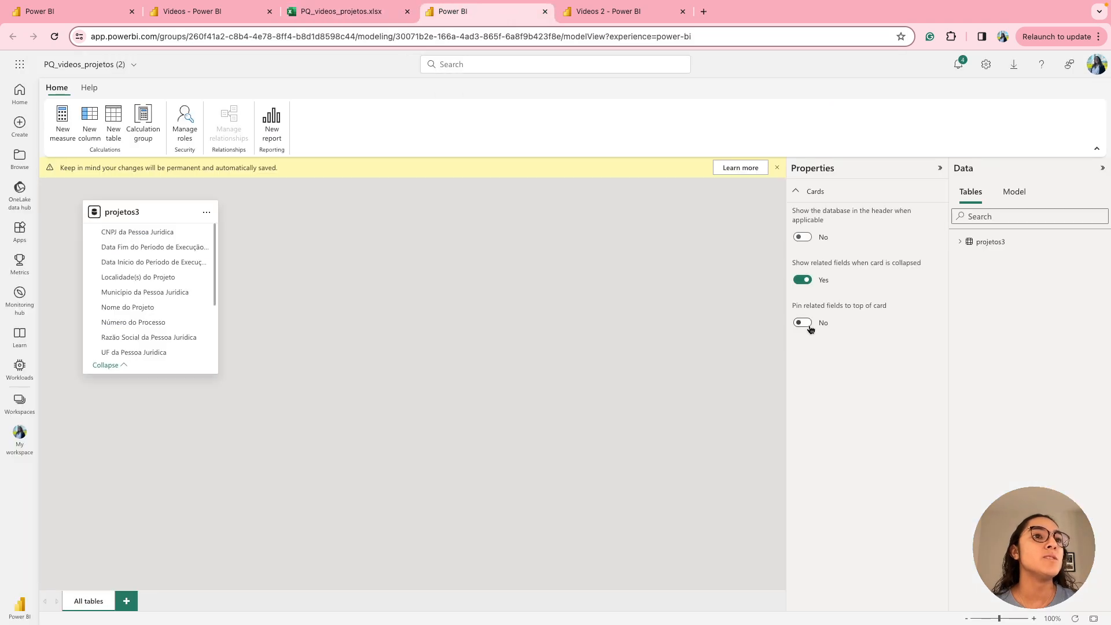
{"action": "left_click", "coordinate": [962, 243]}
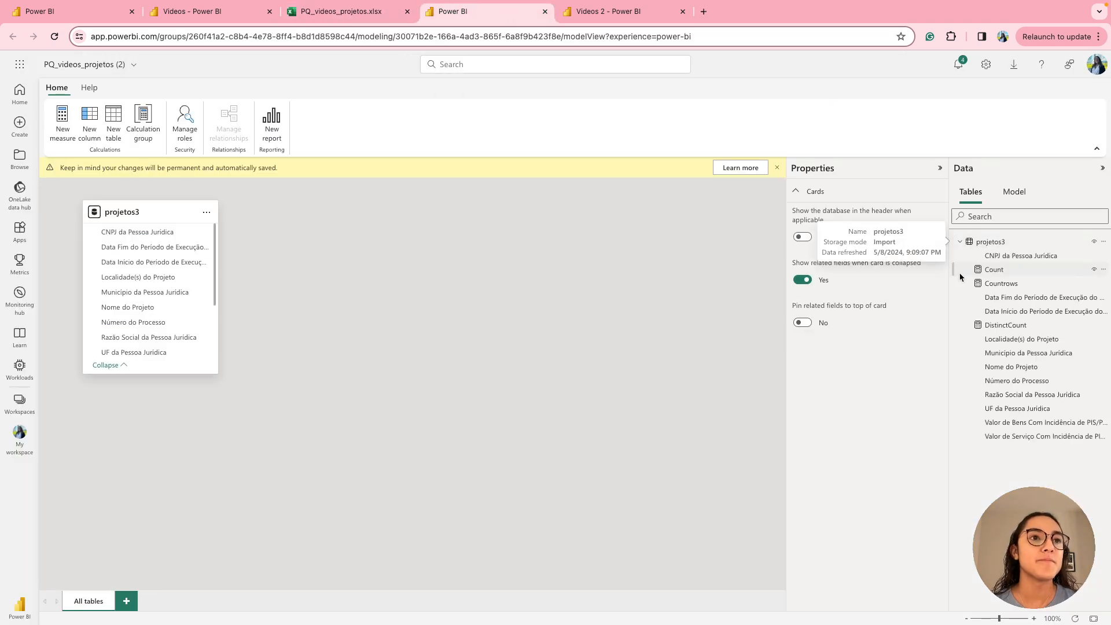
{"action": "left_click_drag", "start_coordinate": [947, 266], "coordinate": [912, 268]}
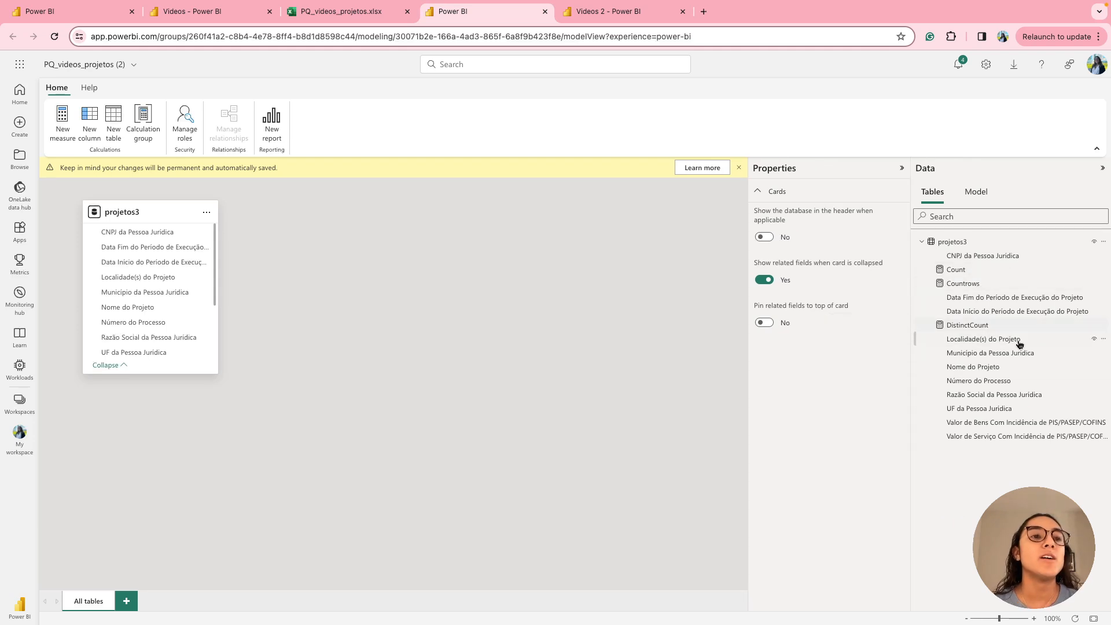
Add a calculated column named CNPJ Formatado to the projetos3 table and begin its formula with IF( on a new line.
{"action": "right_click", "coordinate": [971, 248]}
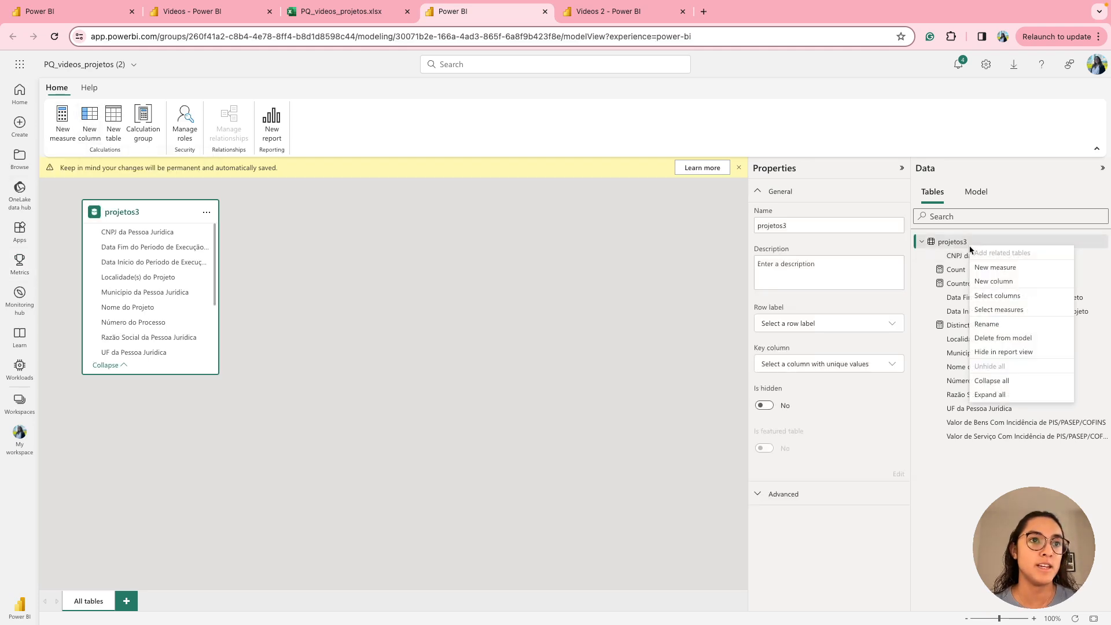
{"action": "left_click", "coordinate": [989, 283]}
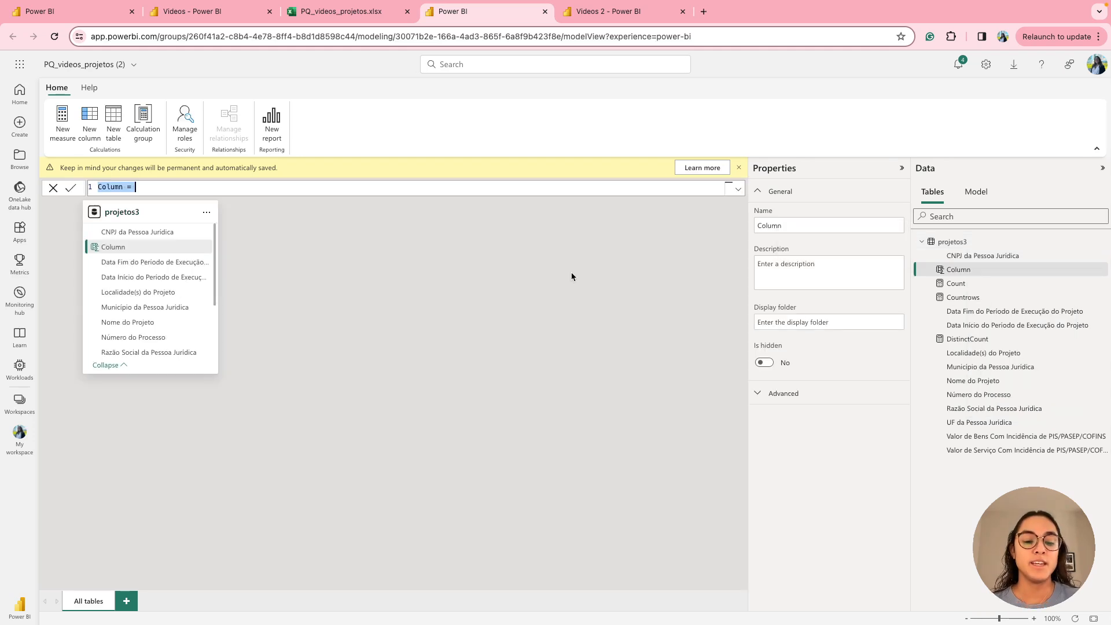
{"action": "type", "text": "C"}
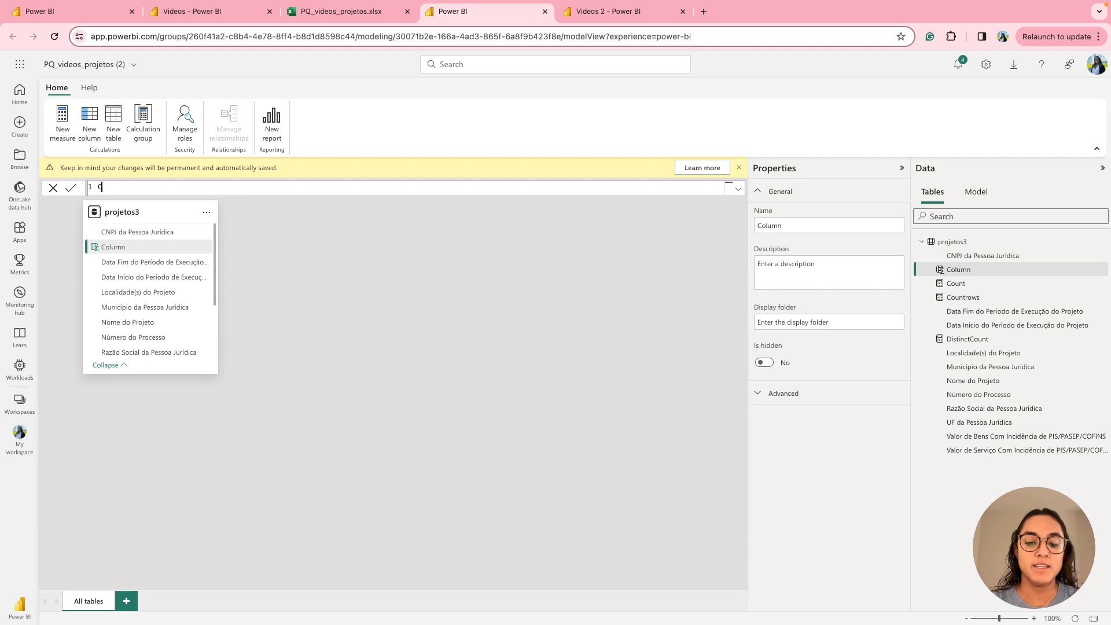
{"action": "type", "text": "NPJ "}
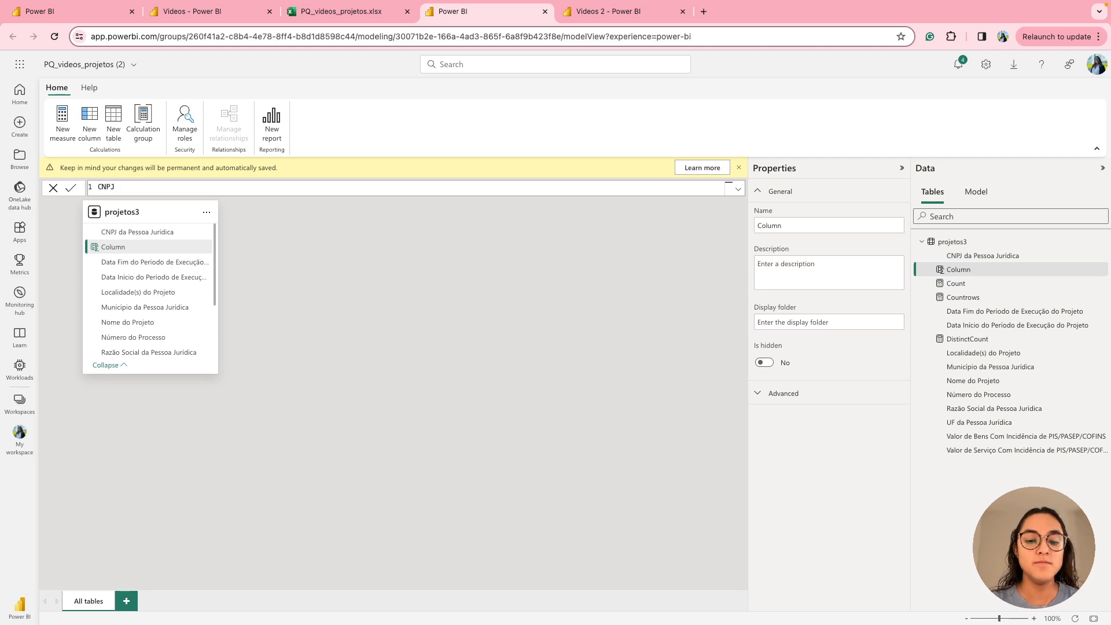
{"action": "type", "text": "Formatado"}
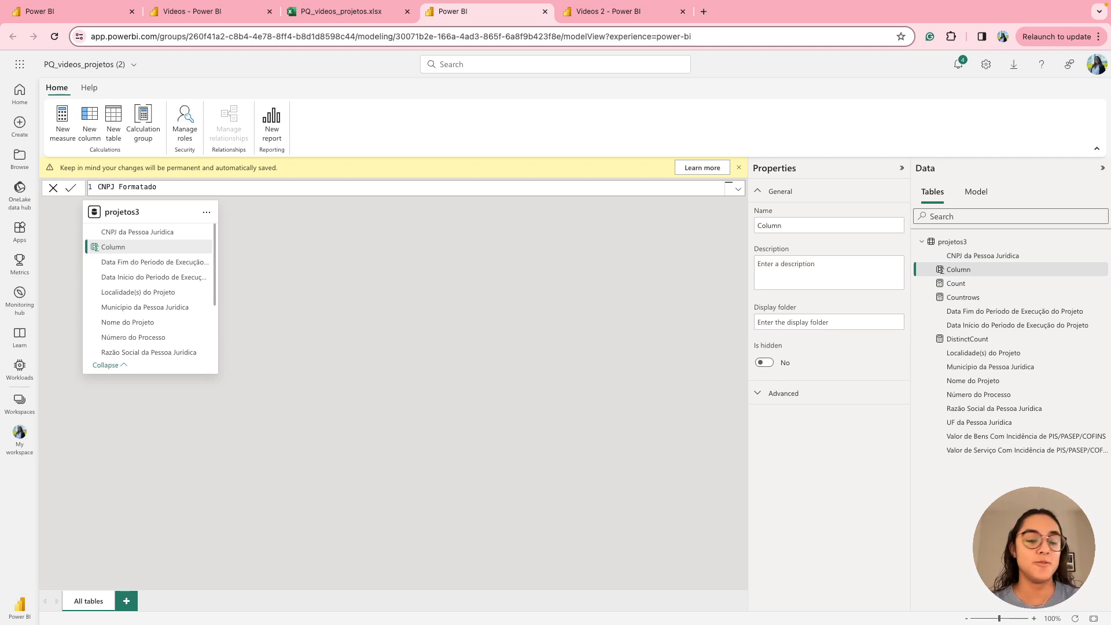
{"action": "type", "text": " ="}
{"action": "key", "text": "shift+Return"}
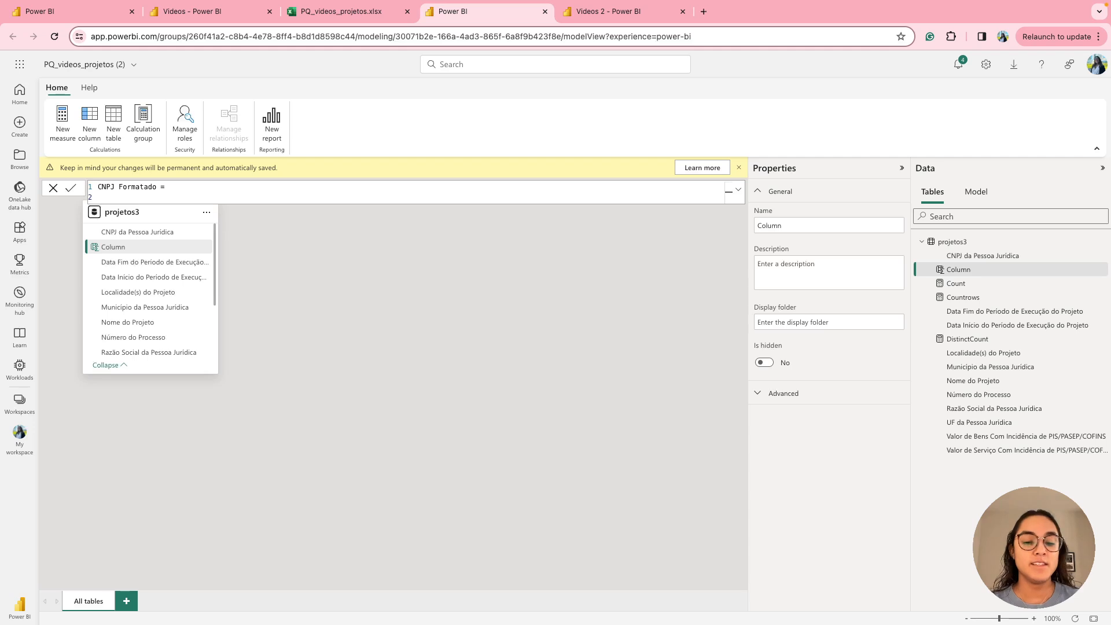
{"action": "type", "text": "IF("}
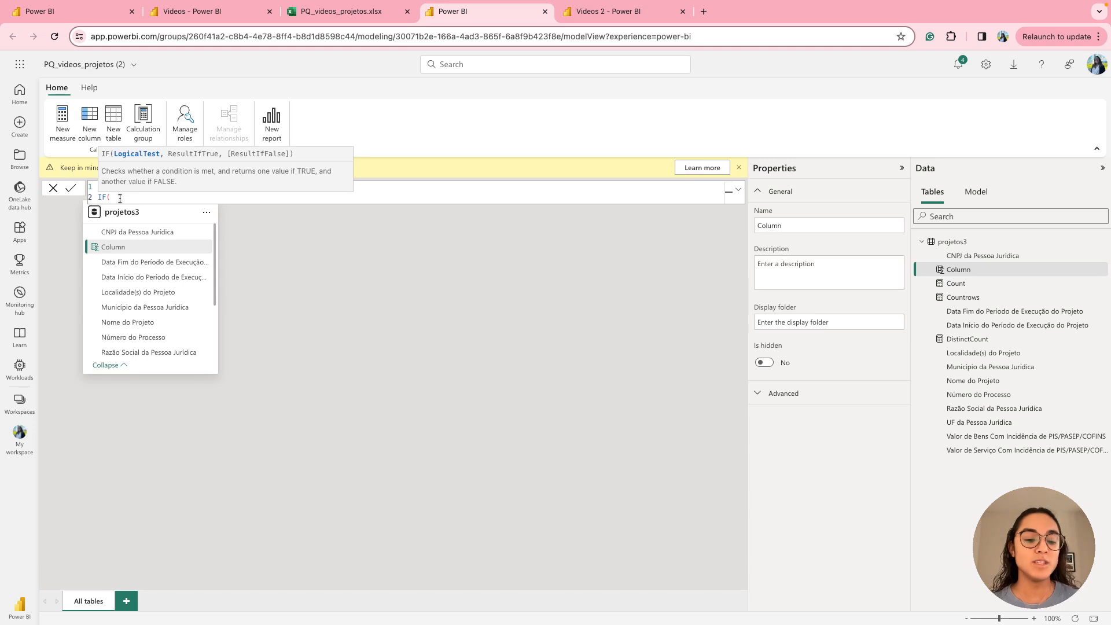
{"action": "key", "text": "shift+Return"}
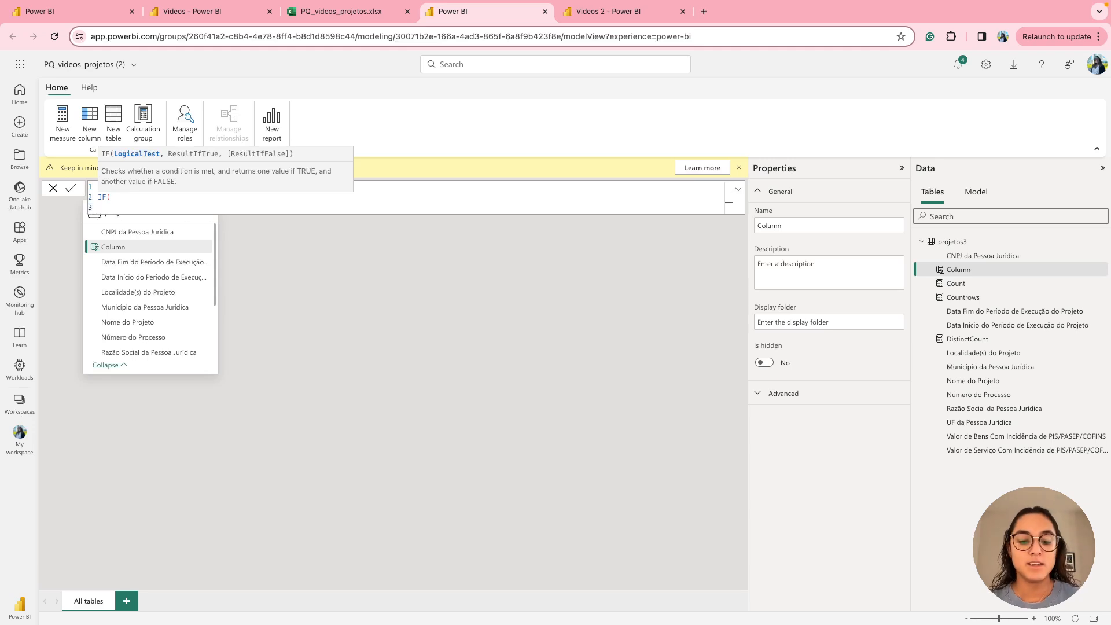
{"action": "type", "text": "cnj"}
{"action": "key", "text": "BackSpace"}
{"action": "key", "text": "BackSpace"}
{"action": "key", "text": "BackSpace"}
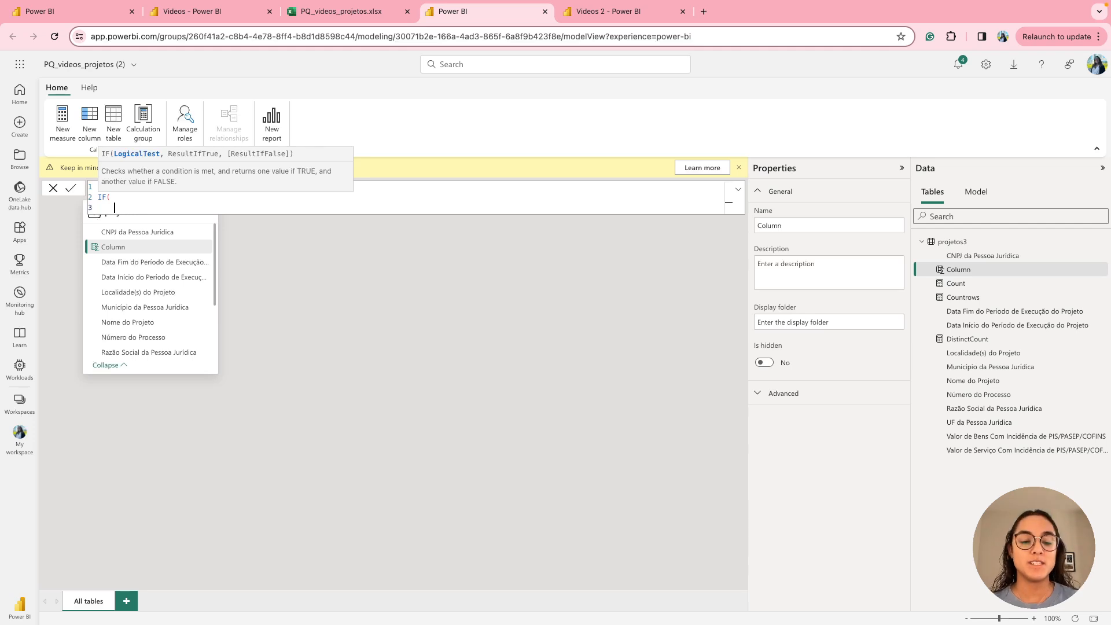
{"action": "type", "text": "cnjp"}
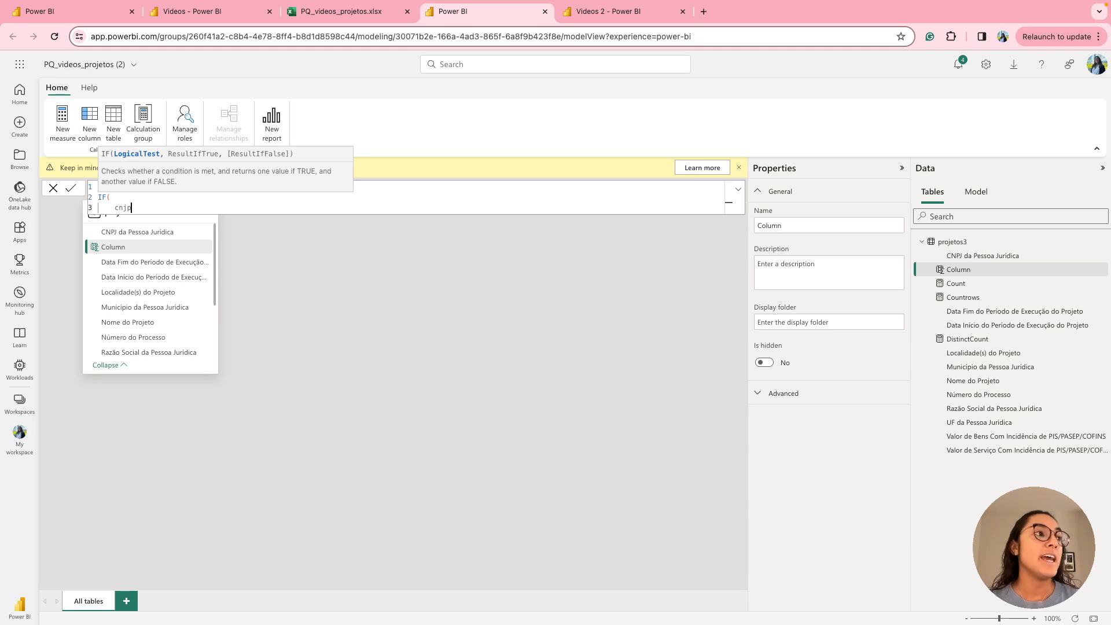
{"action": "key", "text": "BackSpace"}
{"action": "key", "text": "BackSpace"}
{"action": "key", "text": "BackSpace"}
{"action": "key", "text": "BackSpace"}
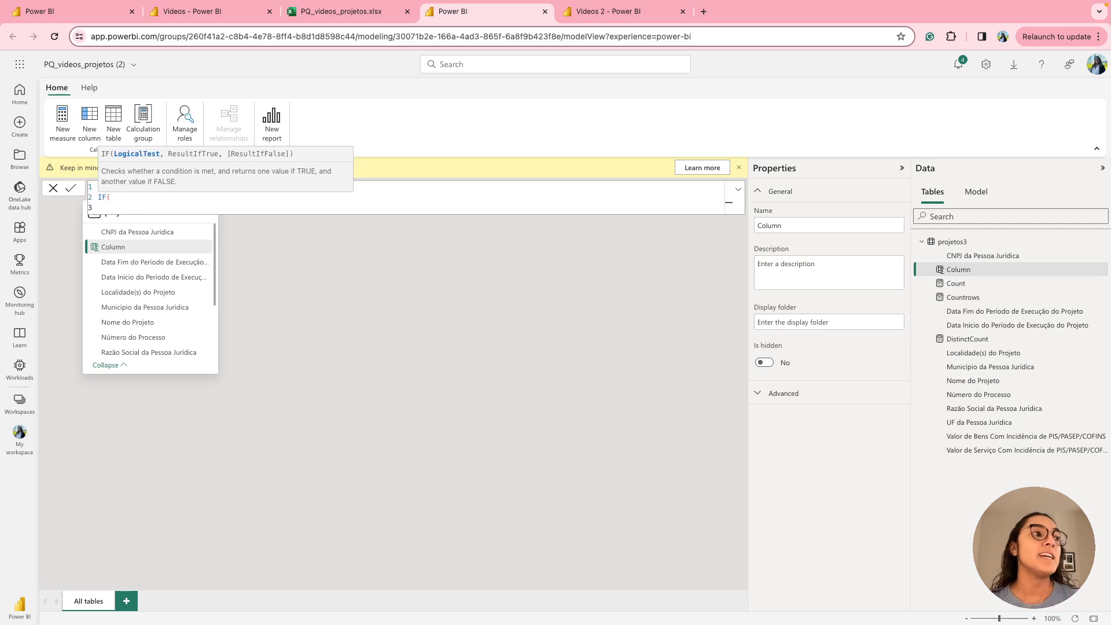
Insert the MAXX function as the start of the IF function's logical test.
{"action": "type", "text": "max"}
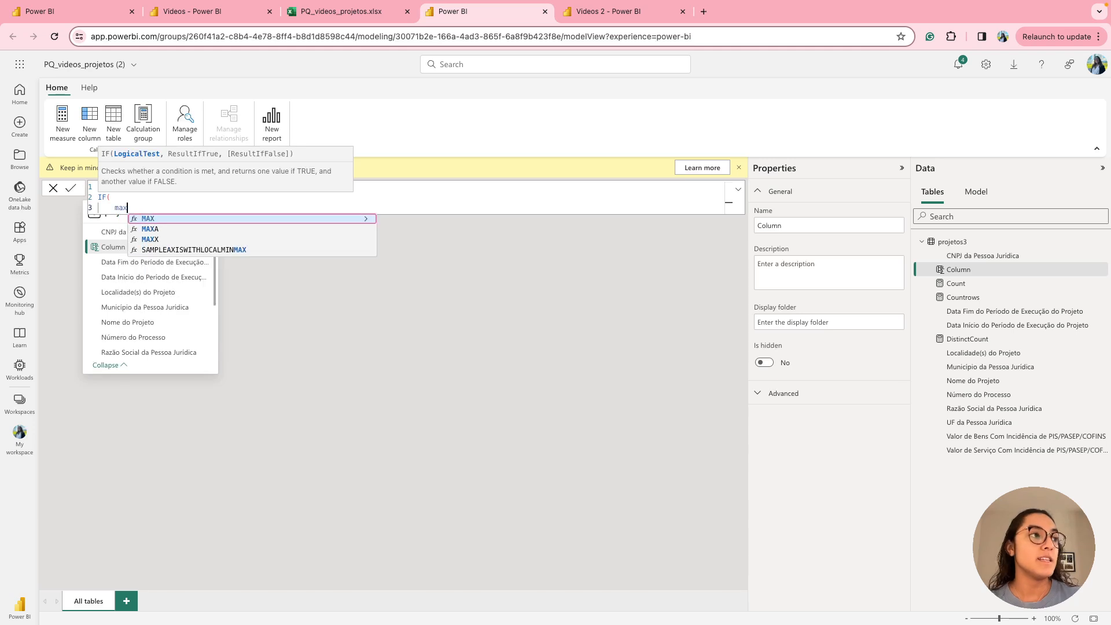
{"action": "key", "text": "Tab"}
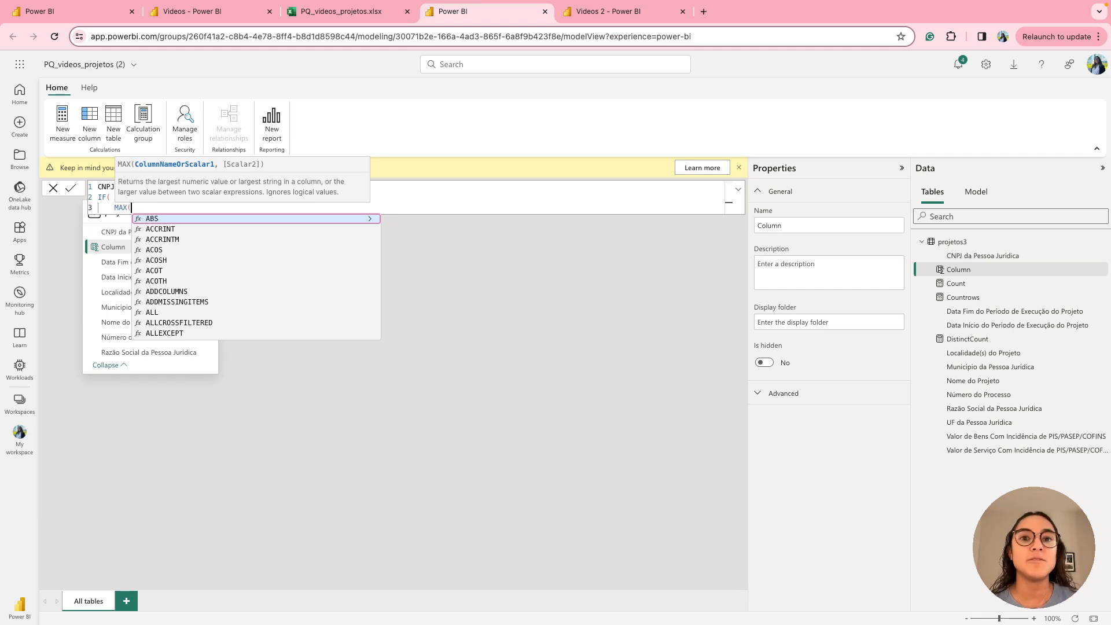
{"action": "key", "text": "BackSpace"}
{"action": "type", "text": "x"}
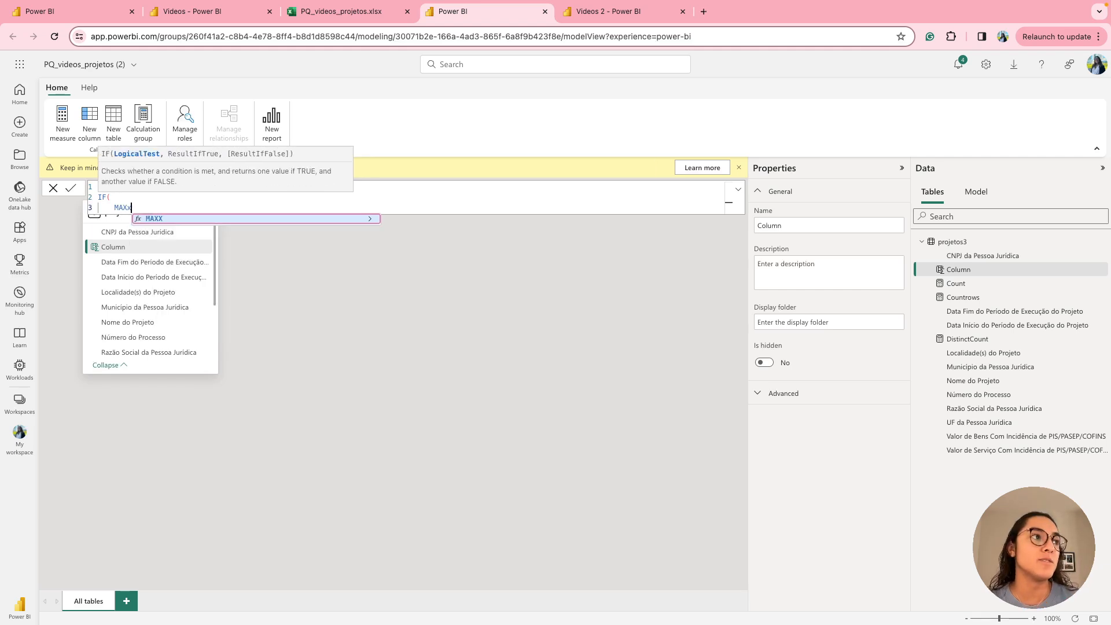
{"action": "key", "text": "Tab"}
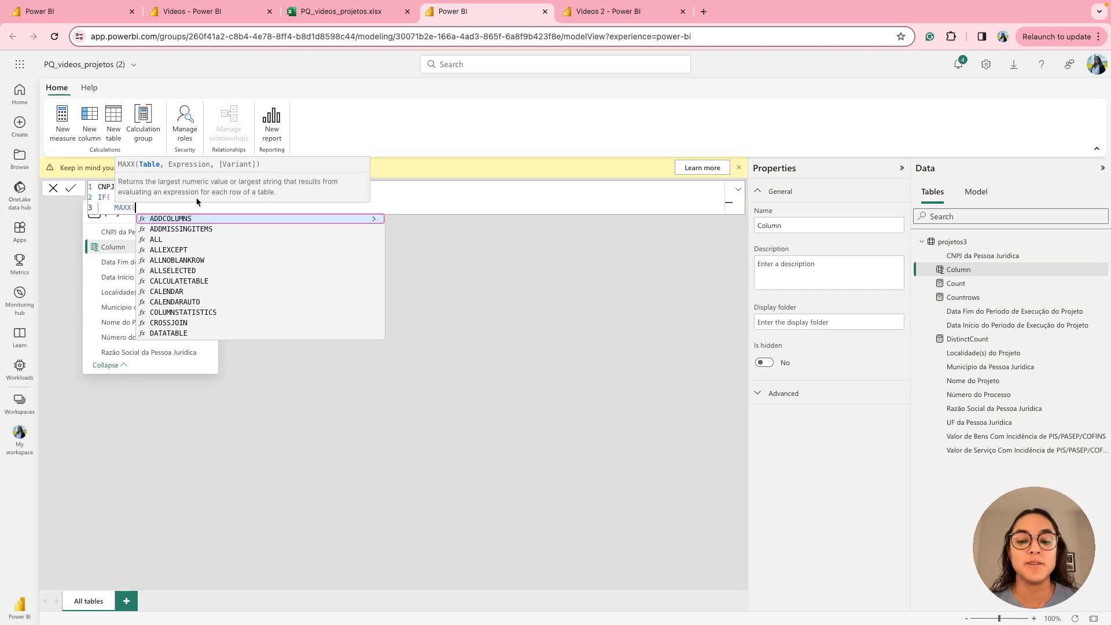
Try MAX of the CNPJ column in place of MAXX in the IF function's logical test.
{"action": "key", "text": "BackSpace"}
{"action": "key", "text": "BackSpace"}
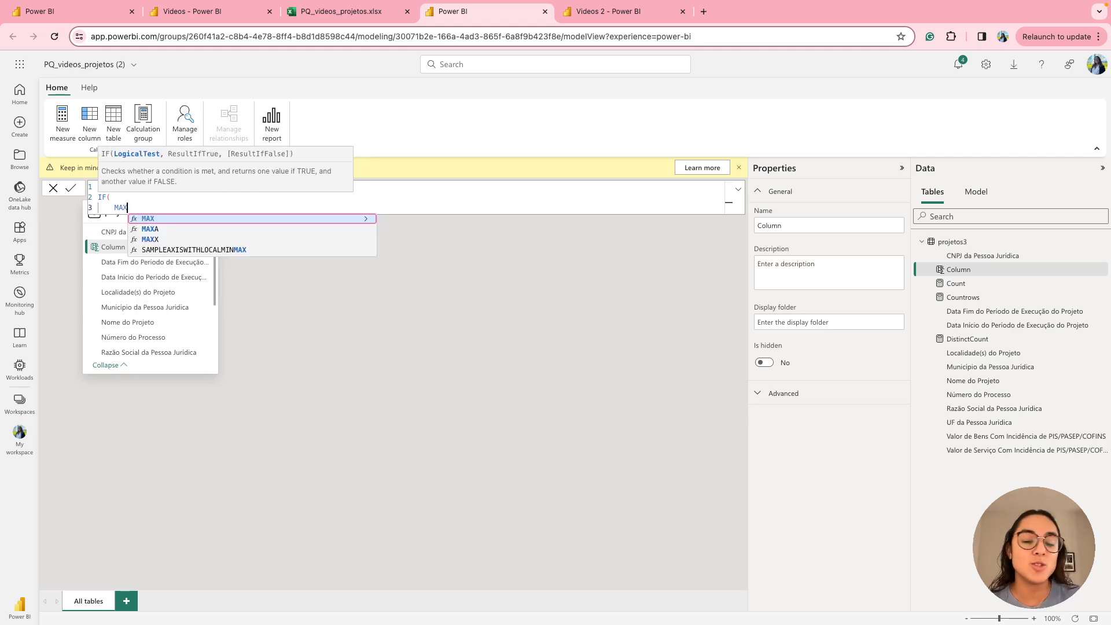
{"action": "type", "text": "("}
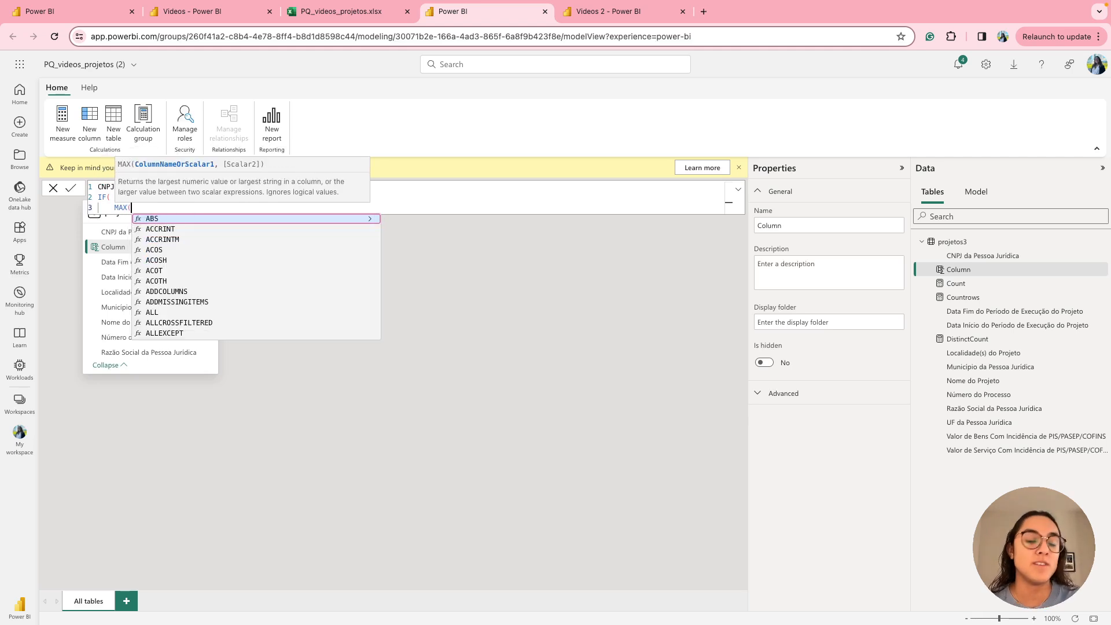
{"action": "type", "text": "cnj"}
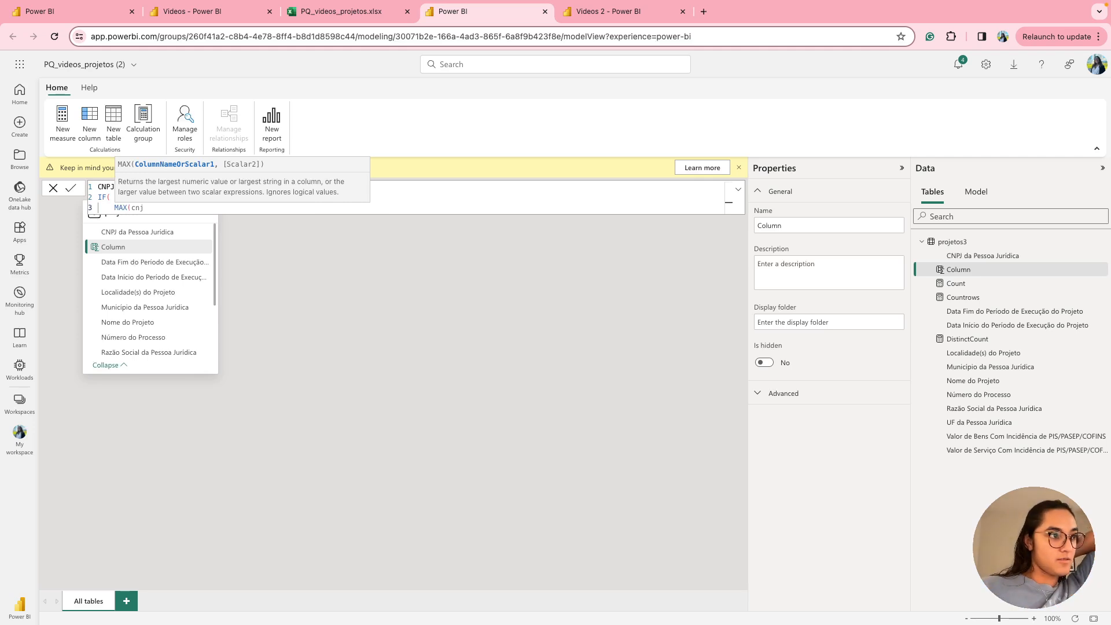
{"action": "key", "text": "BackSpace"}
{"action": "key", "text": "BackSpace"}
{"action": "key", "text": "BackSpace"}
{"action": "key", "text": "BackSpace"}
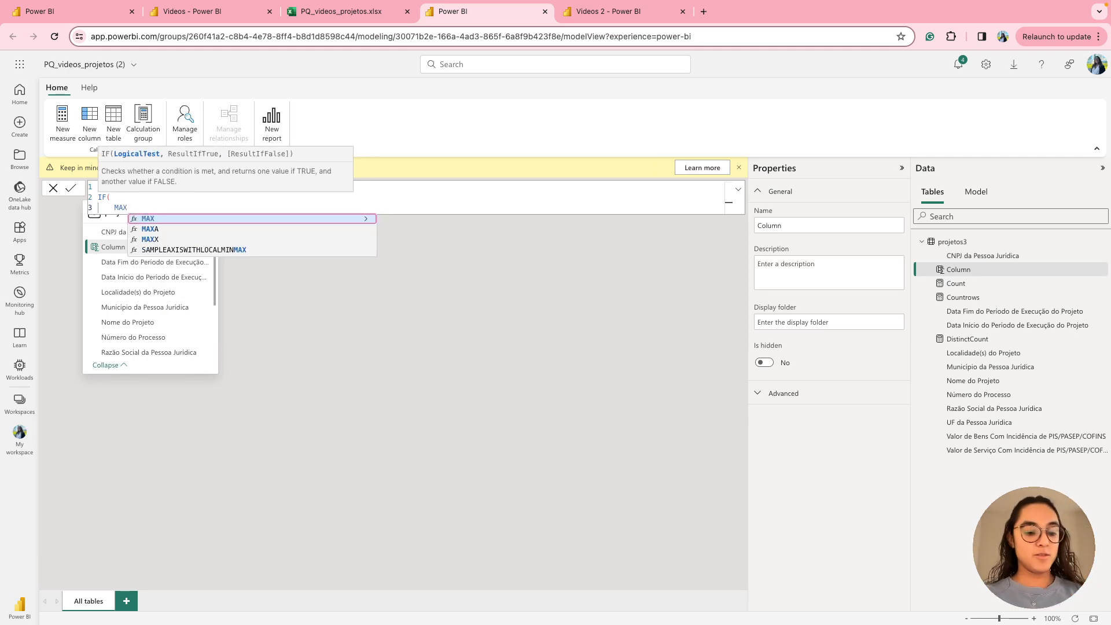
Try MAXX with the projetos3 table and the CNPJ column as the IF function's logical test.
{"action": "type", "text": "x"}
{"action": "key", "text": "Tab"}
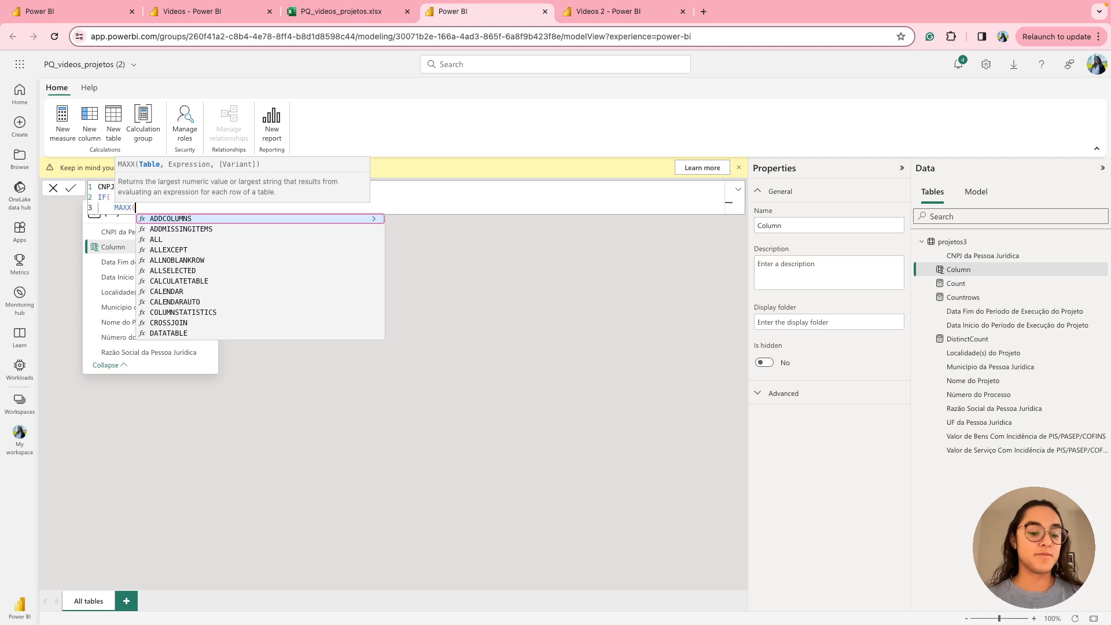
{"action": "type", "text": "projetos3"}
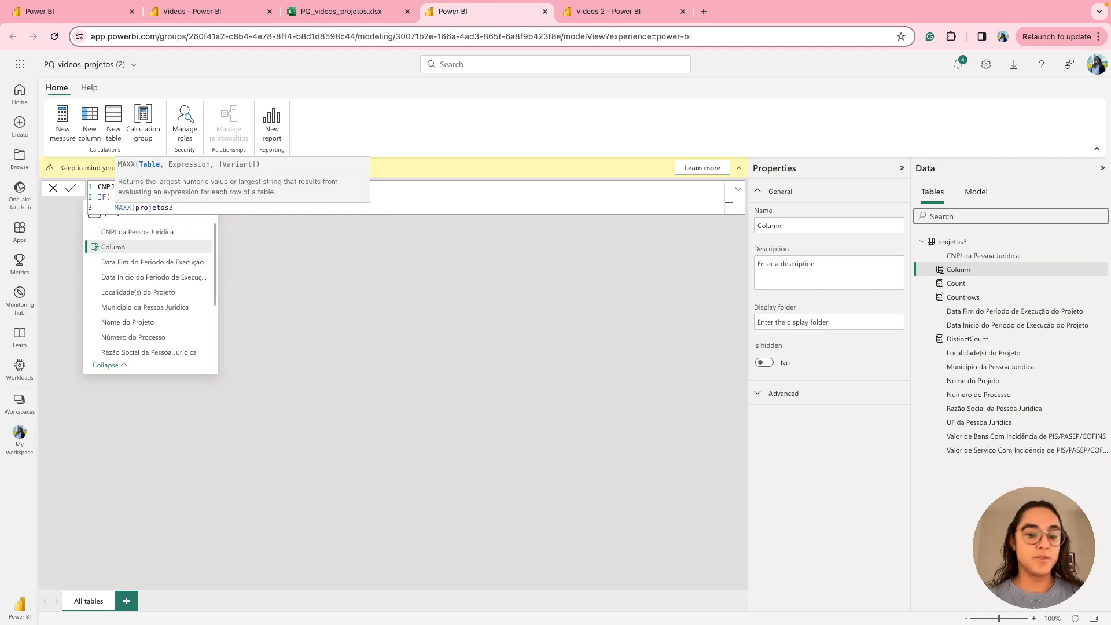
{"action": "type", "text": ", cnj"}
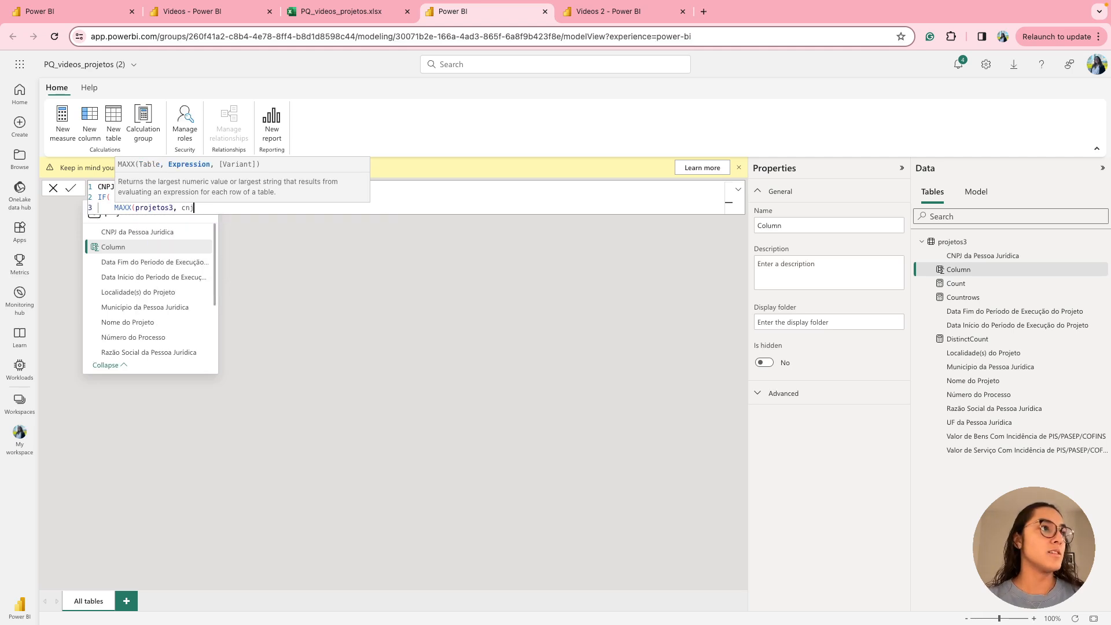
{"action": "key", "text": "BackSpace"}
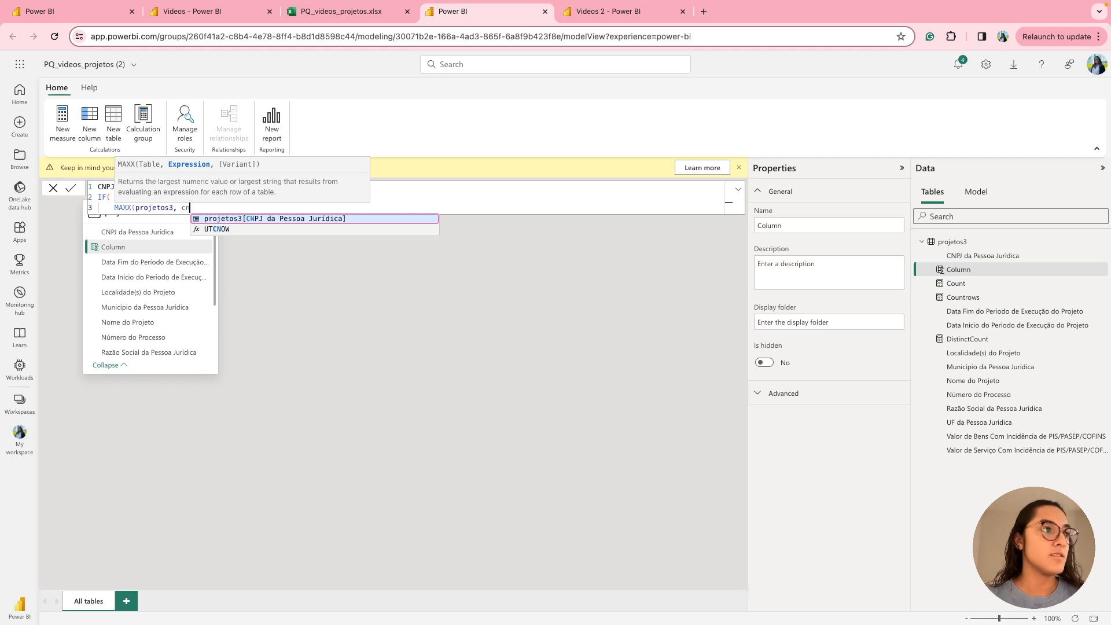
Remove the MAXX expression so the IF function's logical test is empty.
{"action": "key", "text": "BackSpace"}
{"action": "key", "text": "BackSpace"}
{"action": "key", "text": "BackSpace"}
{"action": "key", "text": "BackSpace"}
{"action": "key", "text": "BackSpace"}
{"action": "key", "text": "BackSpace"}
{"action": "key", "text": "BackSpace"}
{"action": "key", "text": "BackSpace"}
{"action": "key", "text": "BackSpace"}
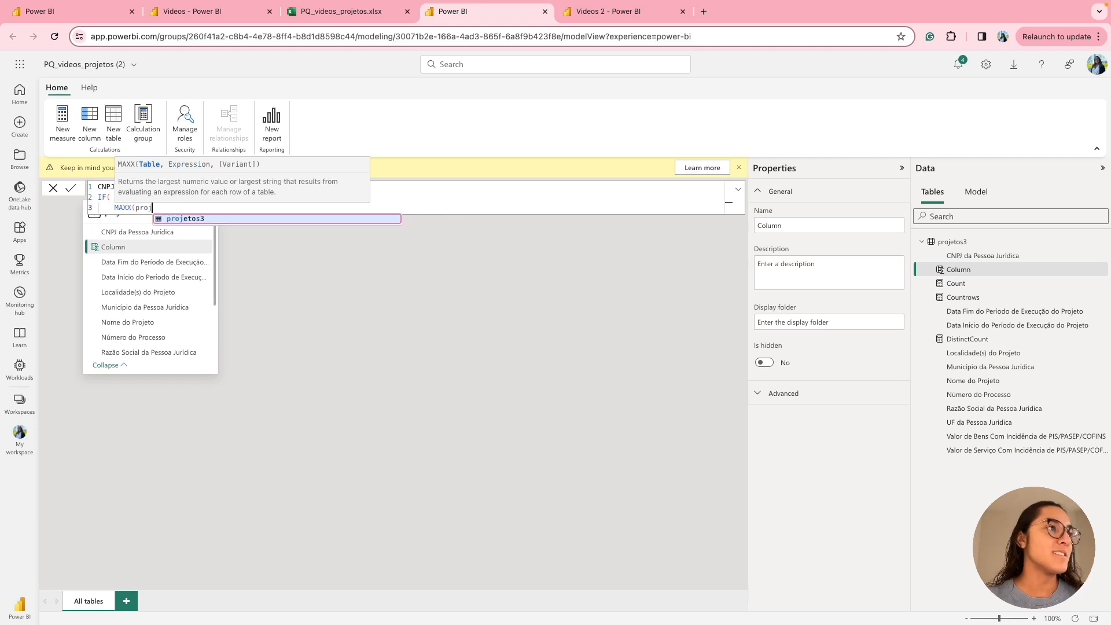
{"action": "key", "text": "BackSpace"}
{"action": "key", "text": "BackSpace"}
{"action": "key", "text": "BackSpace"}
{"action": "key", "text": "BackSpace"}
{"action": "key", "text": "BackSpace"}
{"action": "key", "text": "BackSpace"}
{"action": "key", "text": "BackSpace"}
{"action": "key", "text": "BackSpace"}
{"action": "key", "text": "BackSpace"}
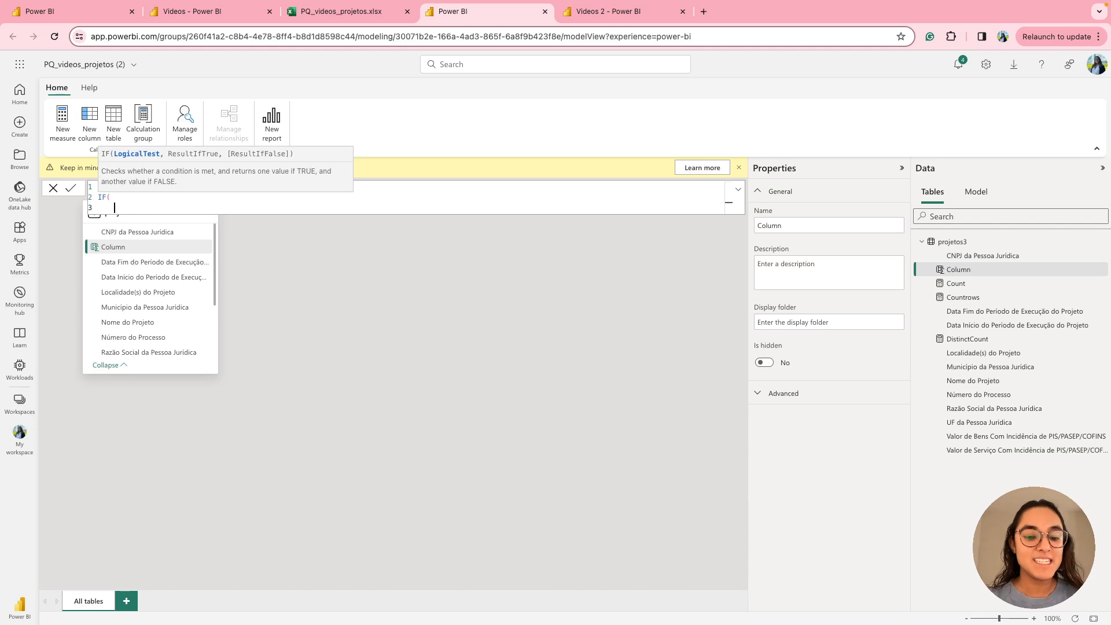
Set the IF function's logical test to projetos3[CNPJ da Pessoa Jurídica] = BLANK().
{"action": "type", "text": "cn"}
{"action": "key", "text": "Tab"}
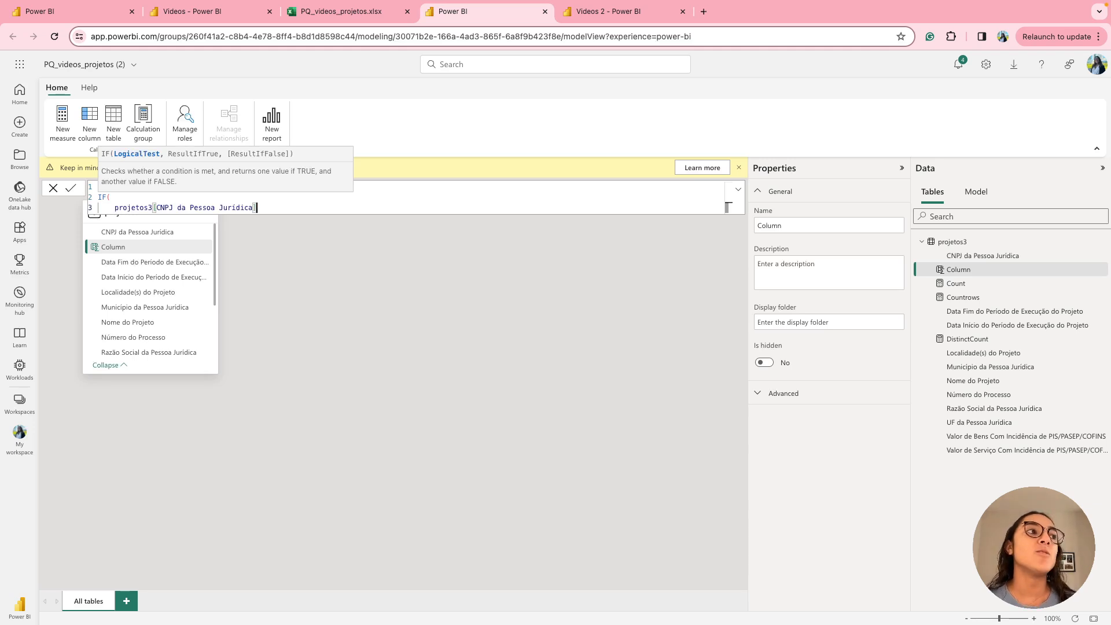
{"action": "left_click", "coordinate": [122, 198]}
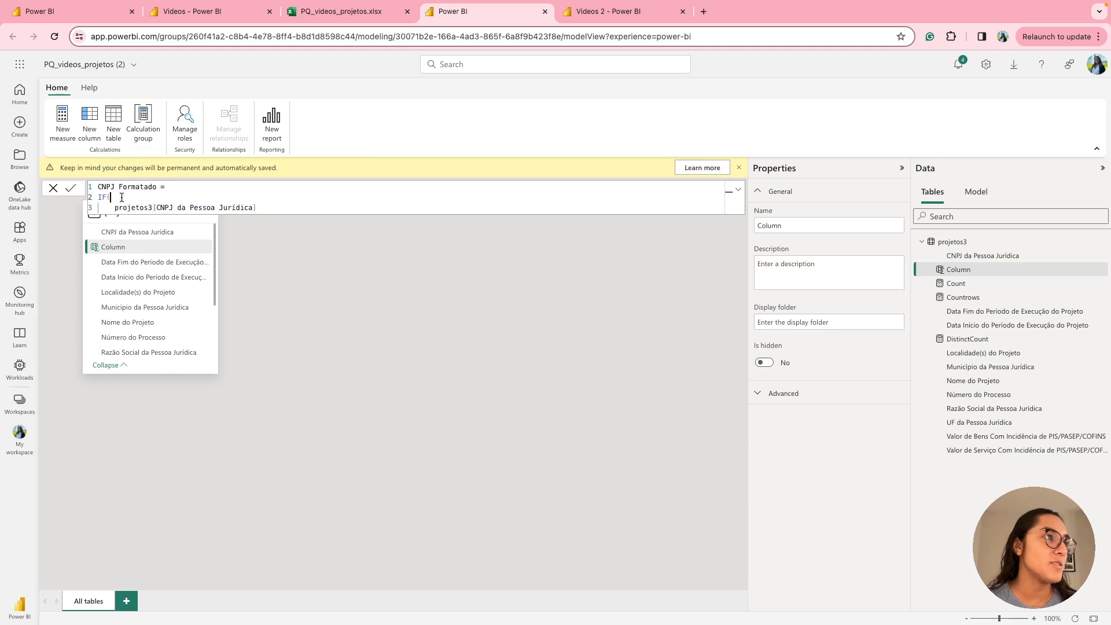
{"action": "left_click", "coordinate": [280, 206]}
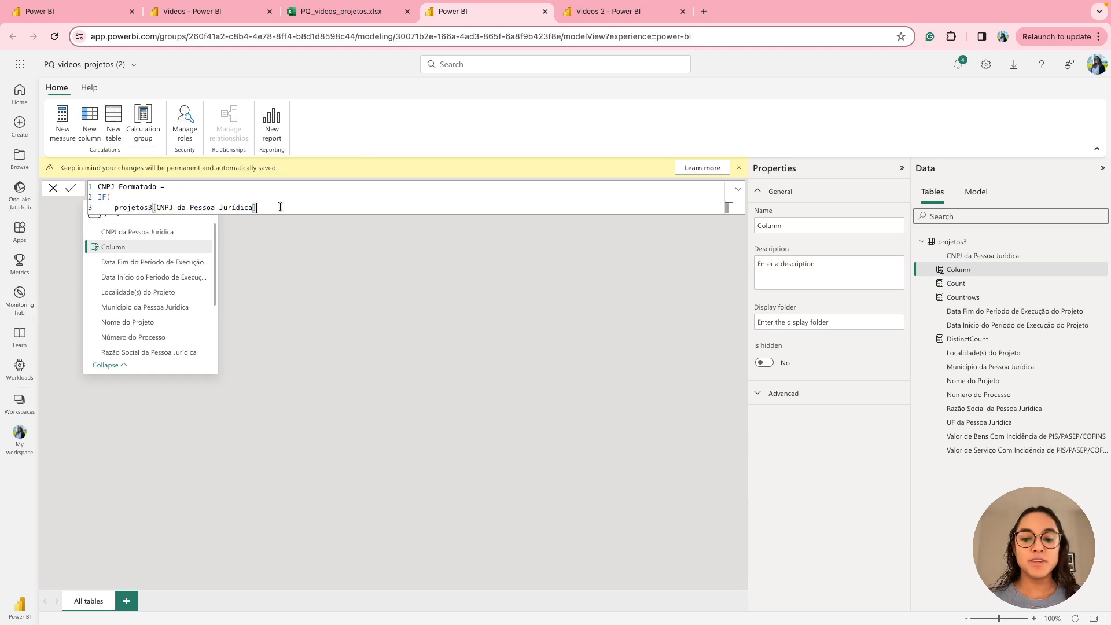
{"action": "type", "text": "= BLANK()"}
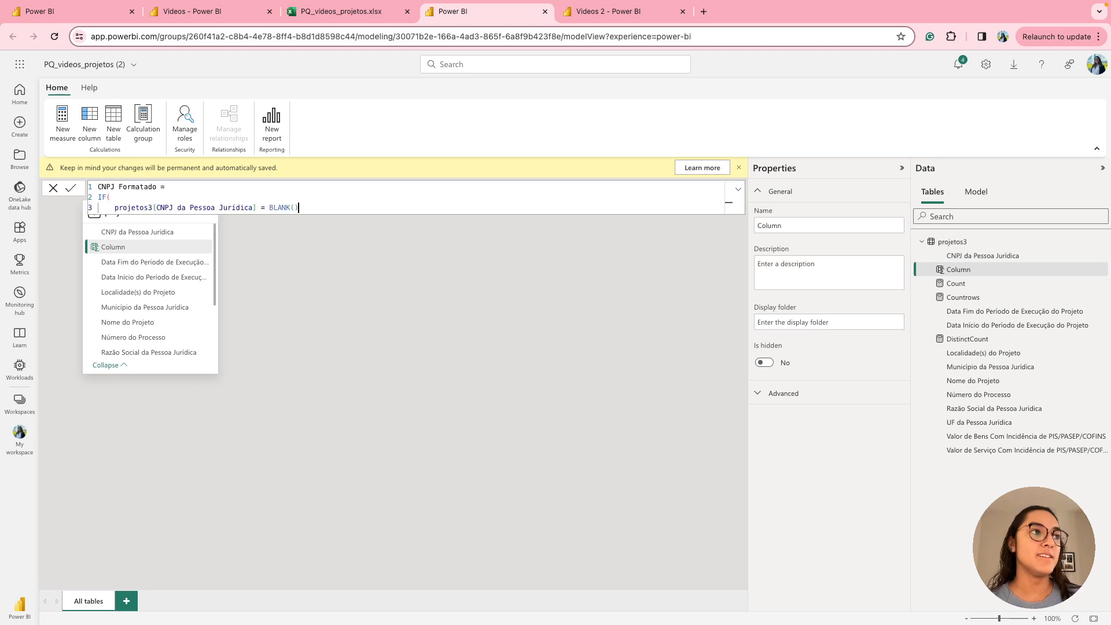
{"action": "type", "text": ","}
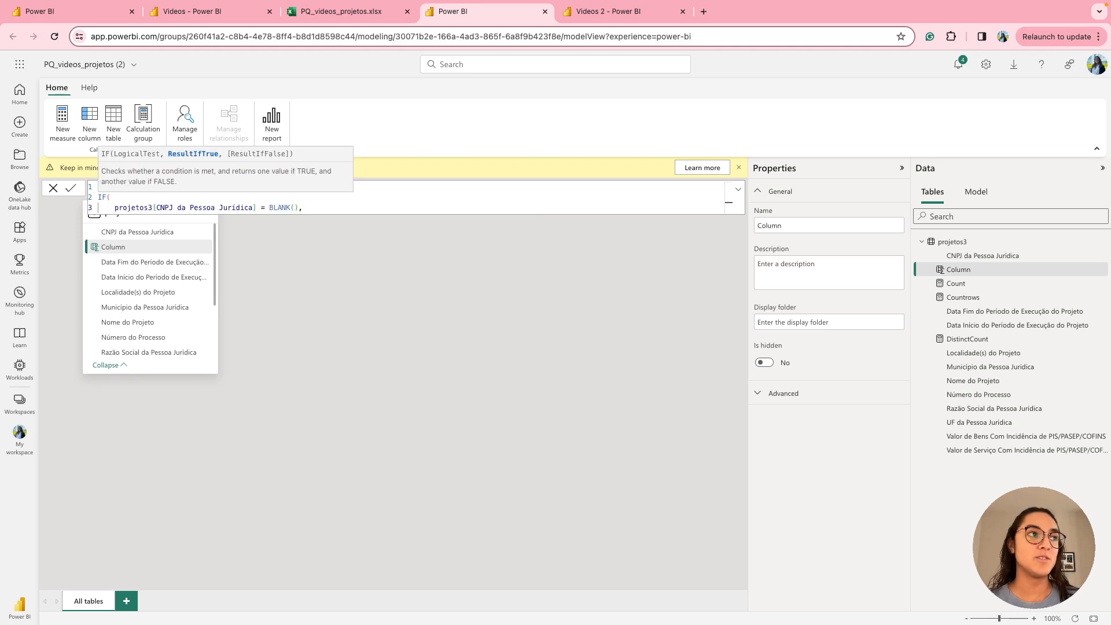
On a new line, enter "Não Fornecido" as the IF function's result when true.
{"action": "key", "text": "shift+Return"}
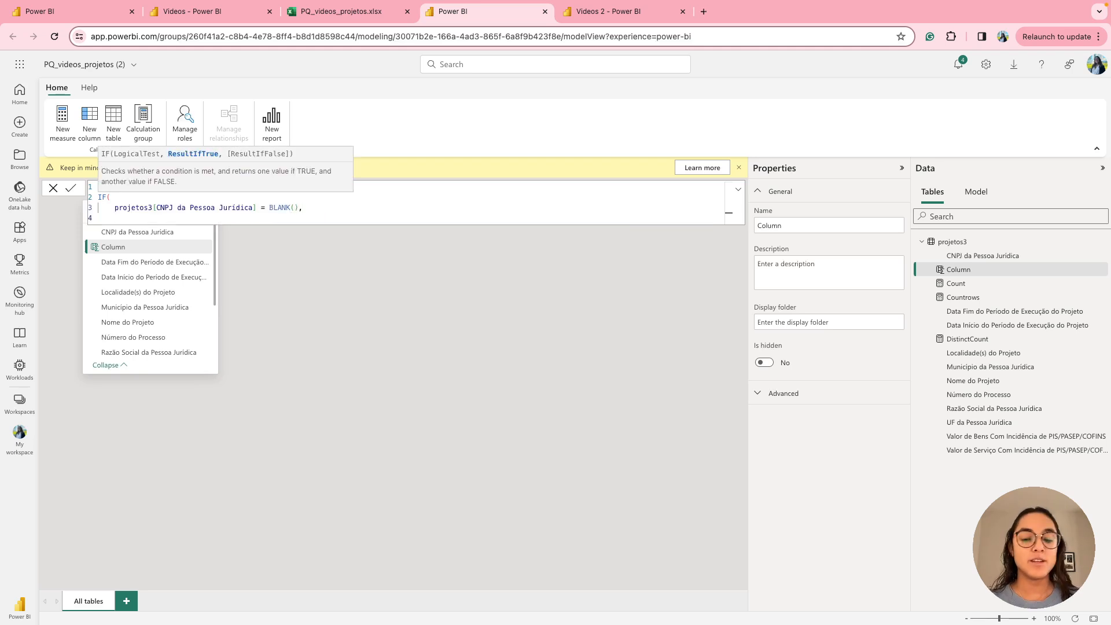
{"action": "type", "text": "\"N"}
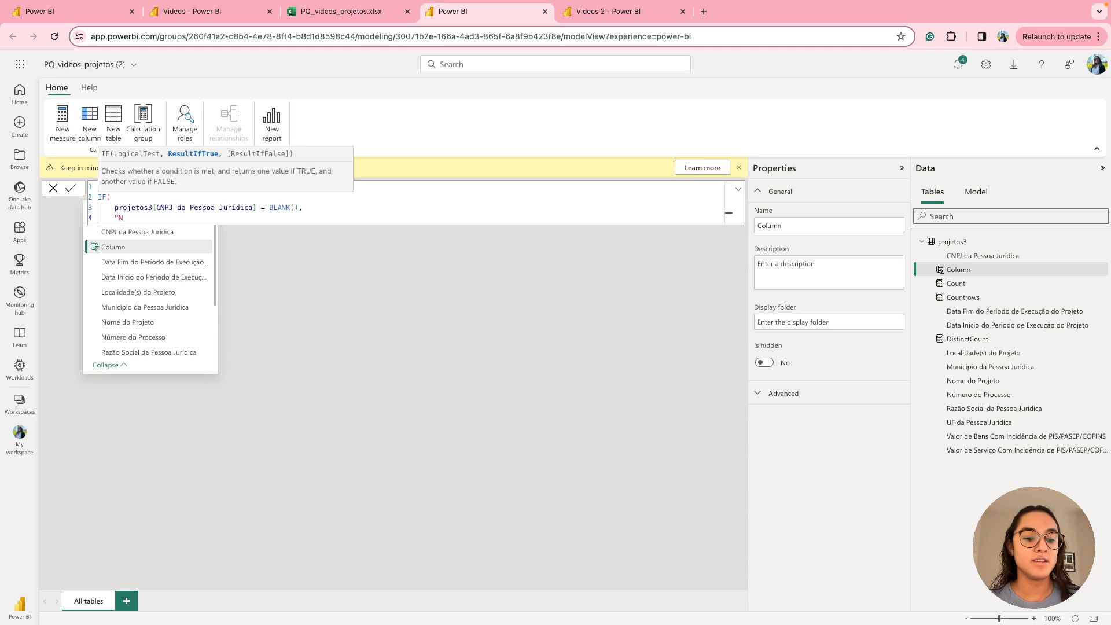
{"action": "type", "text": "ão Fornecido"}
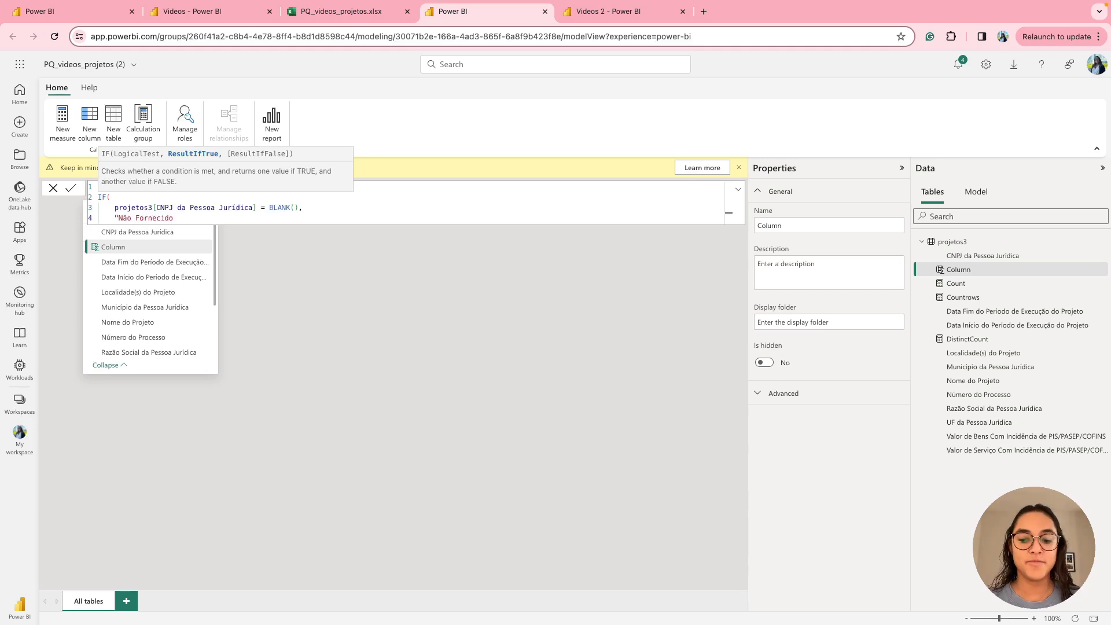
{"action": "type", "text": "\","}
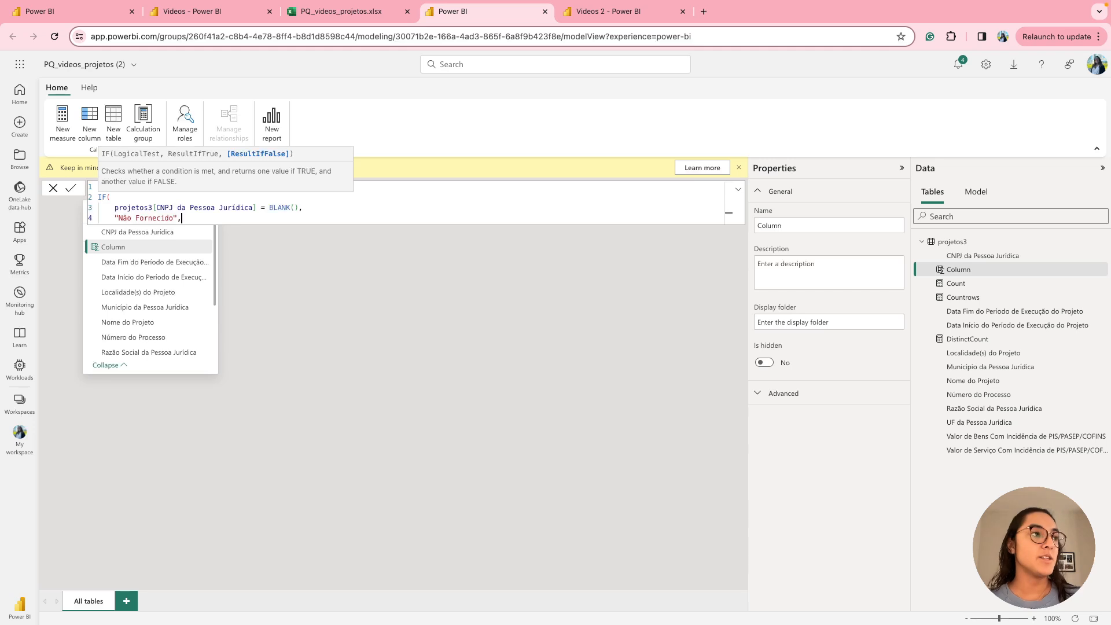
Enter projetos3[CNPJ da Pessoa Jurídica] as the result when false and close the IF function on its own line.
{"action": "key", "text": "shift+Return"}
{"action": "type", "text": "cn"}
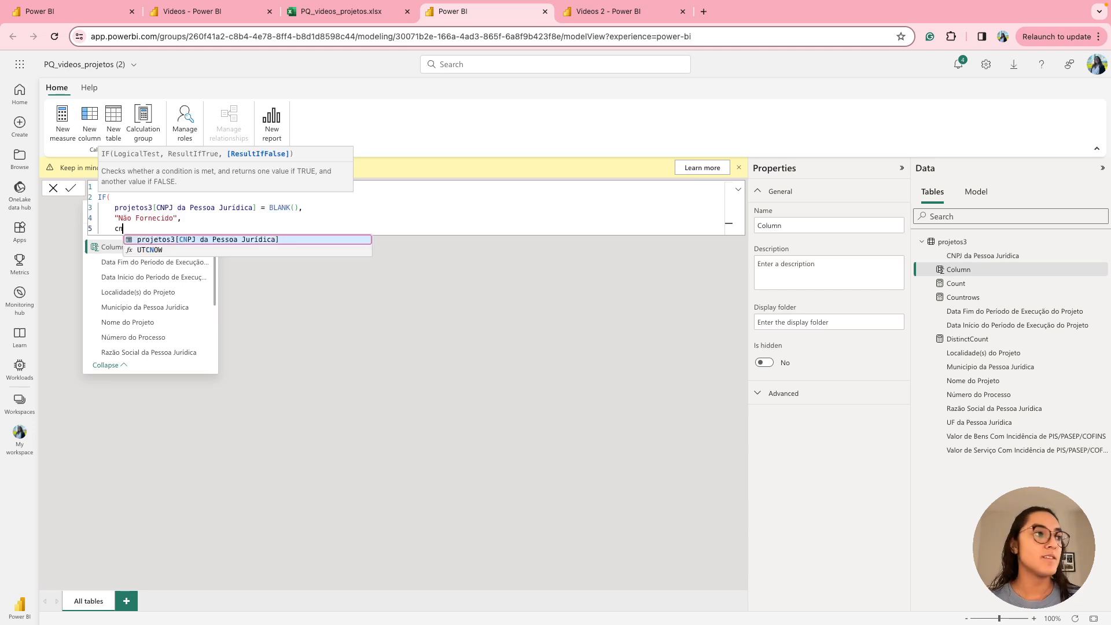
{"action": "key", "text": "Tab"}
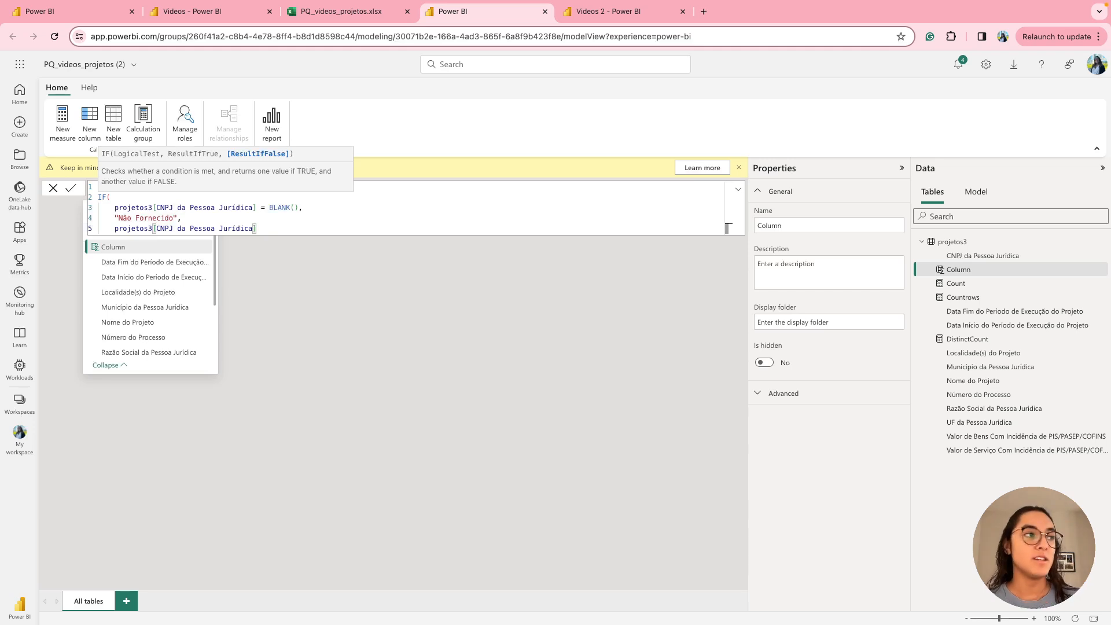
{"action": "key", "text": "shift+Return"}
{"action": "type", "text": ")"}
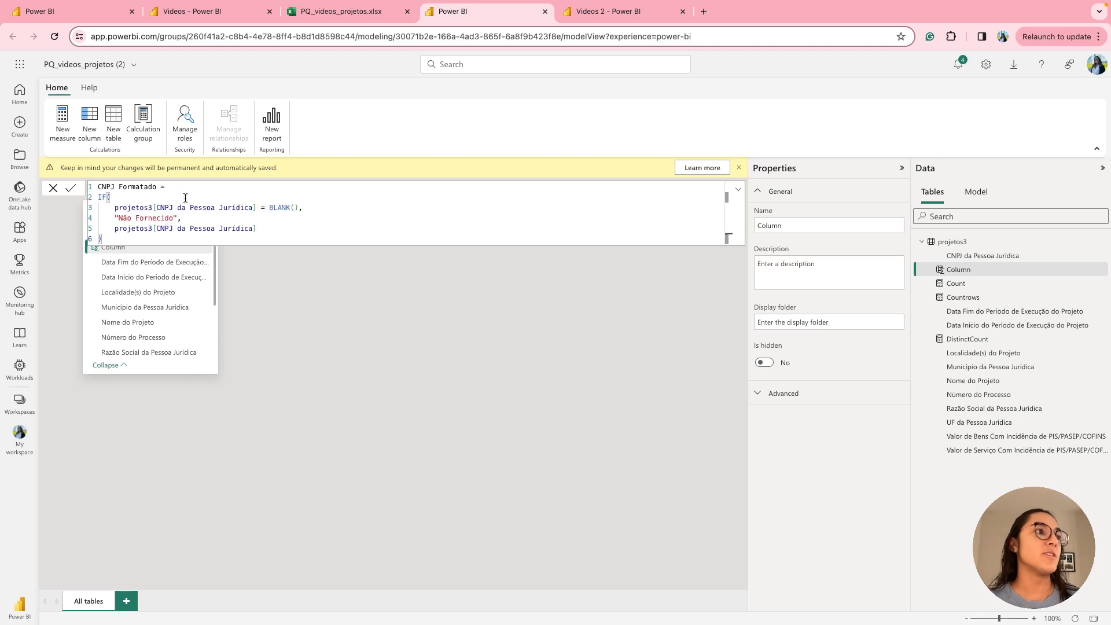
Review the IF formula's condition and both results, and commit the CNPJ Formatado column.
{"action": "left_click_drag", "start_coordinate": [159, 207], "coordinate": [312, 205]}
{"action": "left_click", "coordinate": [268, 207]}
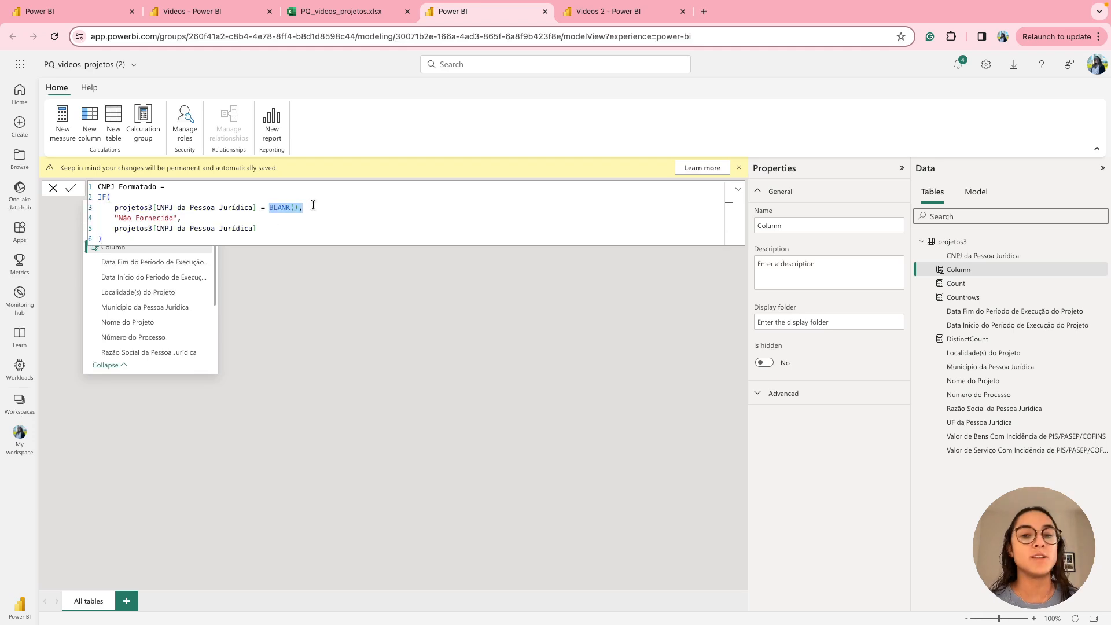
{"action": "left_click_drag", "start_coordinate": [117, 218], "coordinate": [186, 219]}
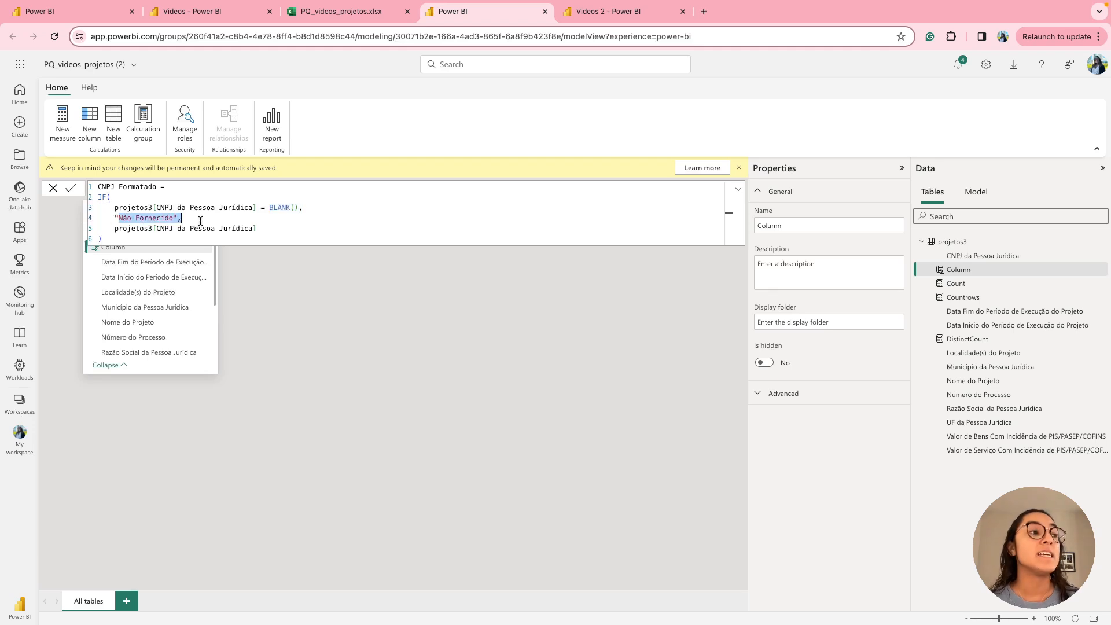
{"action": "left_click", "coordinate": [277, 207]}
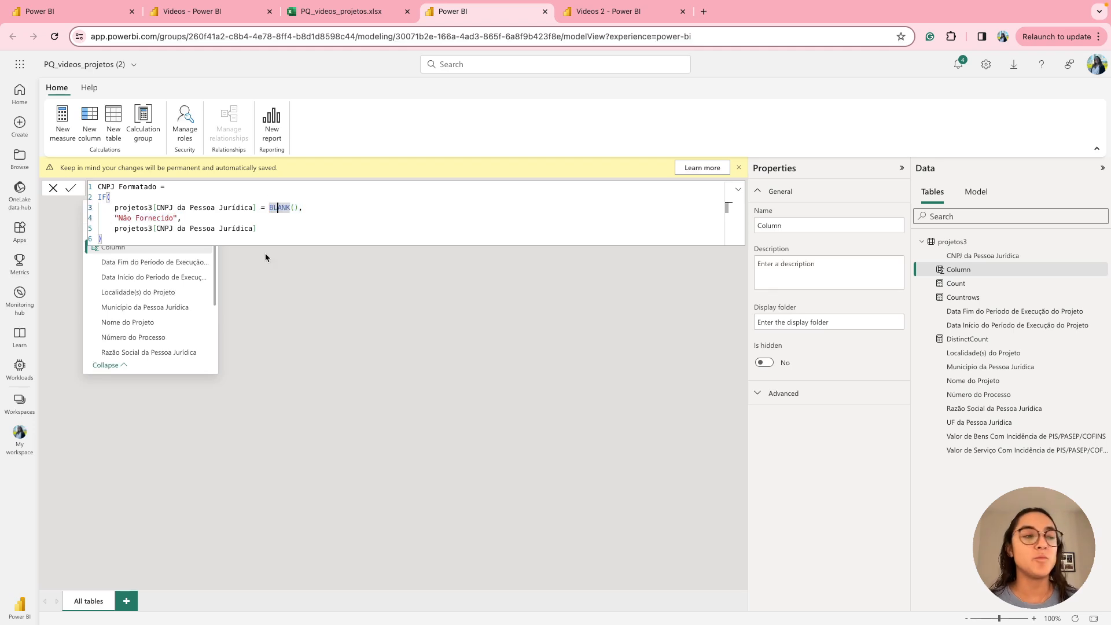
{"action": "left_click_drag", "start_coordinate": [148, 229], "coordinate": [240, 231]}
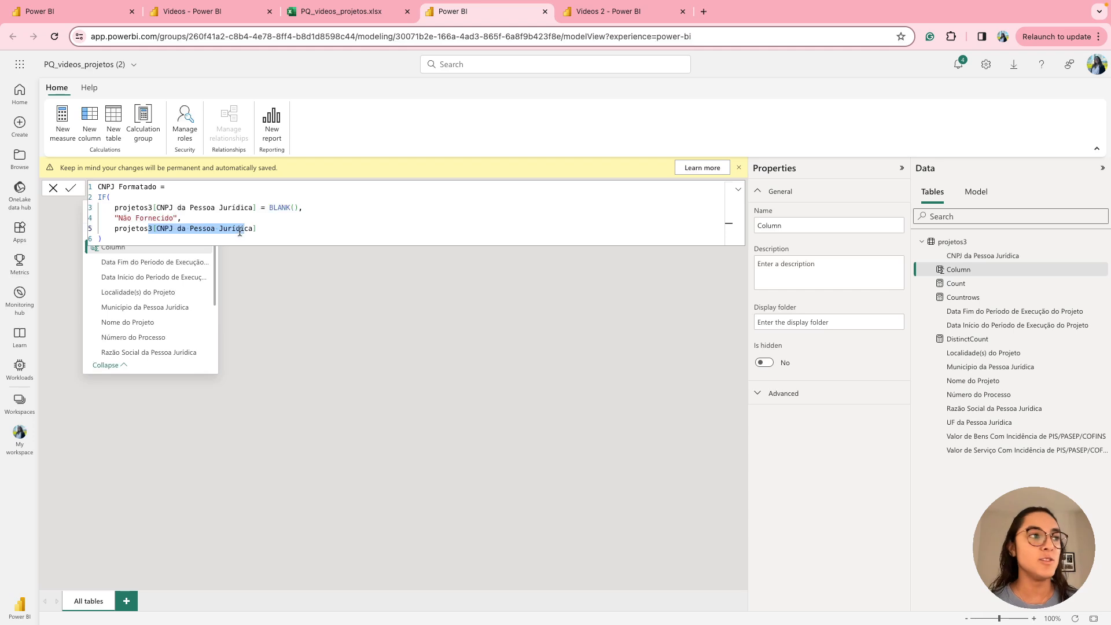
{"action": "left_click", "coordinate": [236, 238]}
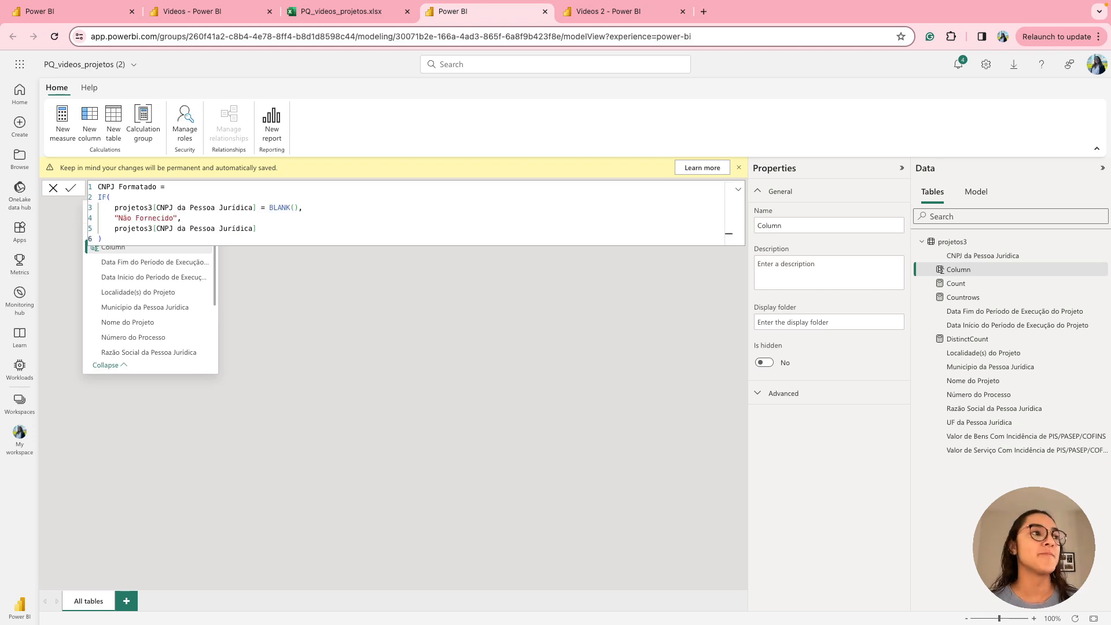
{"action": "key", "text": "Return"}
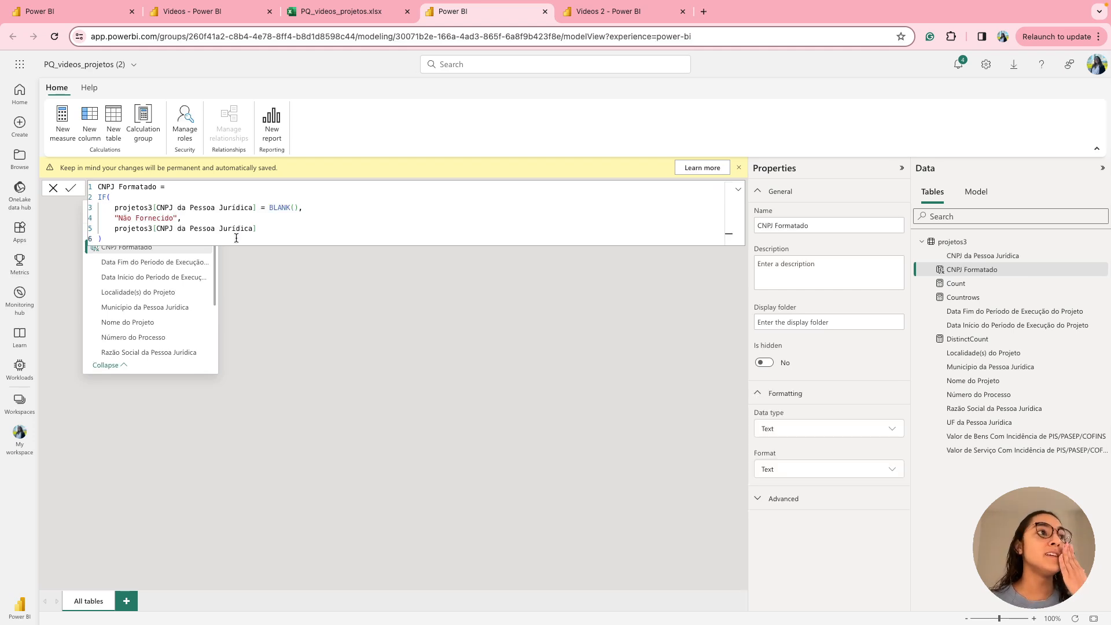
Switch to the Videos 2 report and add a new page with an empty table visual.
{"action": "left_click", "coordinate": [619, 12]}
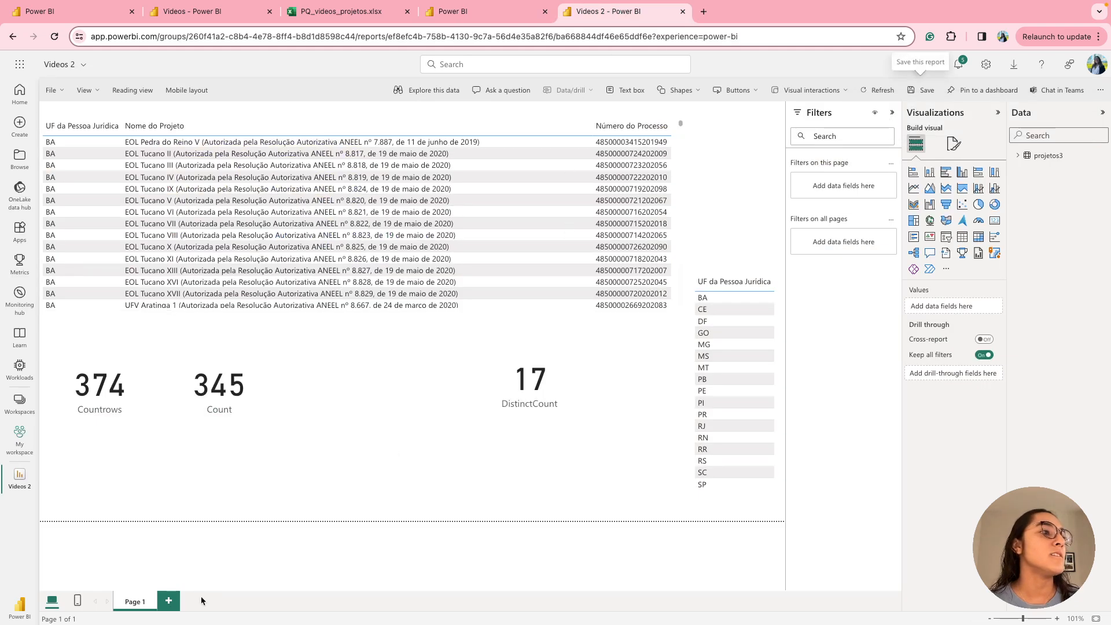
{"action": "left_click", "coordinate": [169, 601]}
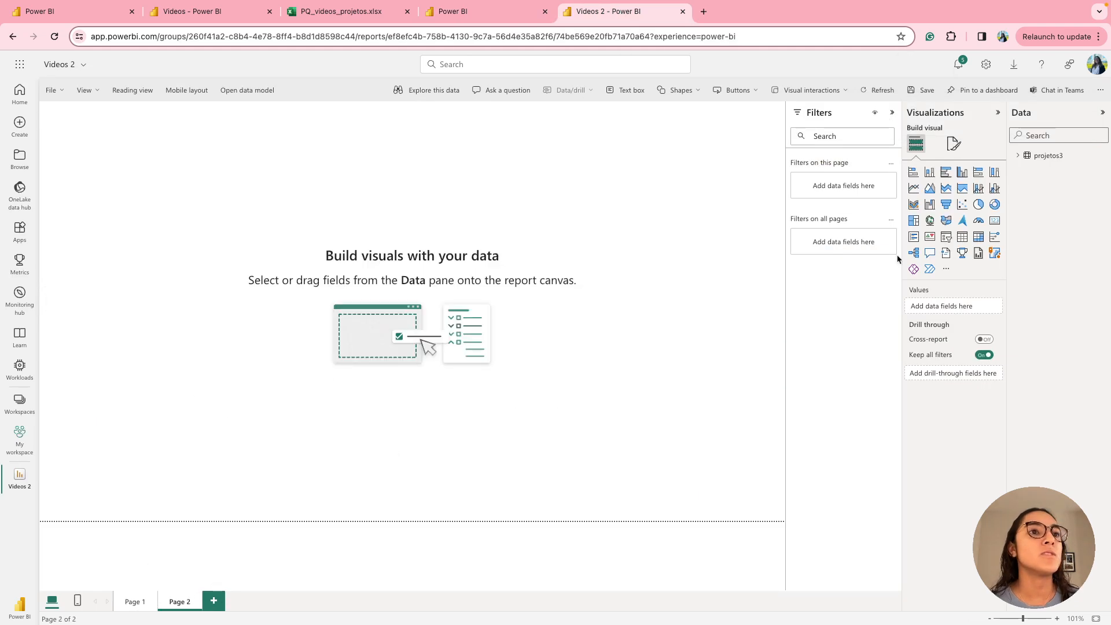
{"action": "left_click", "coordinate": [963, 236]}
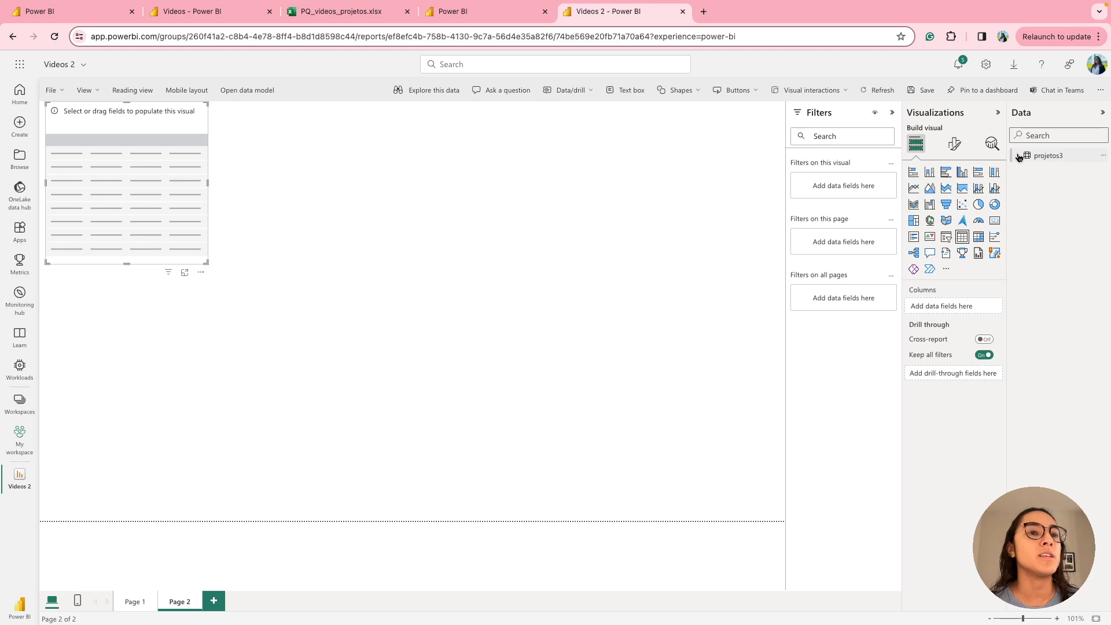
Add the CNPJ Formatado field from projetos3 to the table visual and enlarge the visual.
{"action": "left_click", "coordinate": [1018, 155]}
{"action": "left_click_drag", "start_coordinate": [1012, 177], "coordinate": [948, 177]}
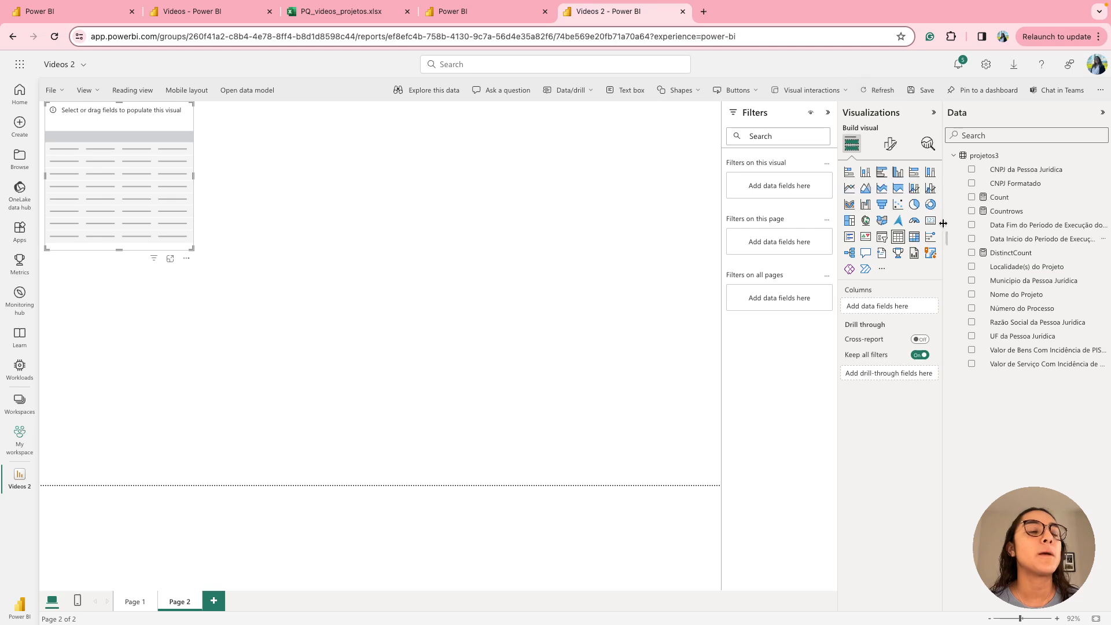
{"action": "left_click", "coordinate": [972, 184]}
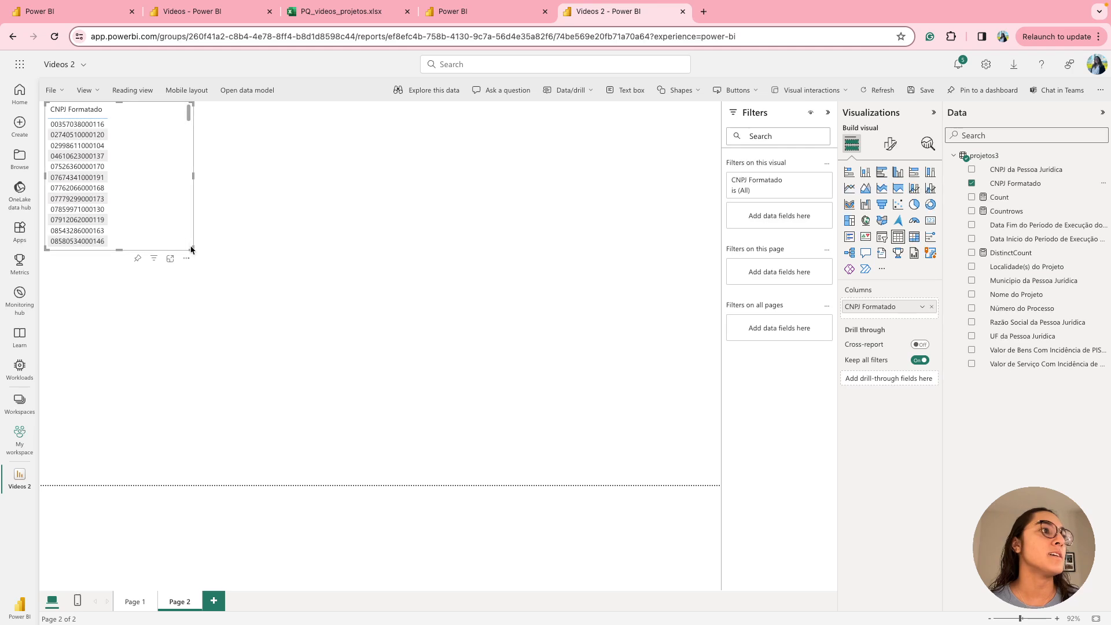
{"action": "left_click_drag", "start_coordinate": [193, 250], "coordinate": [464, 421]}
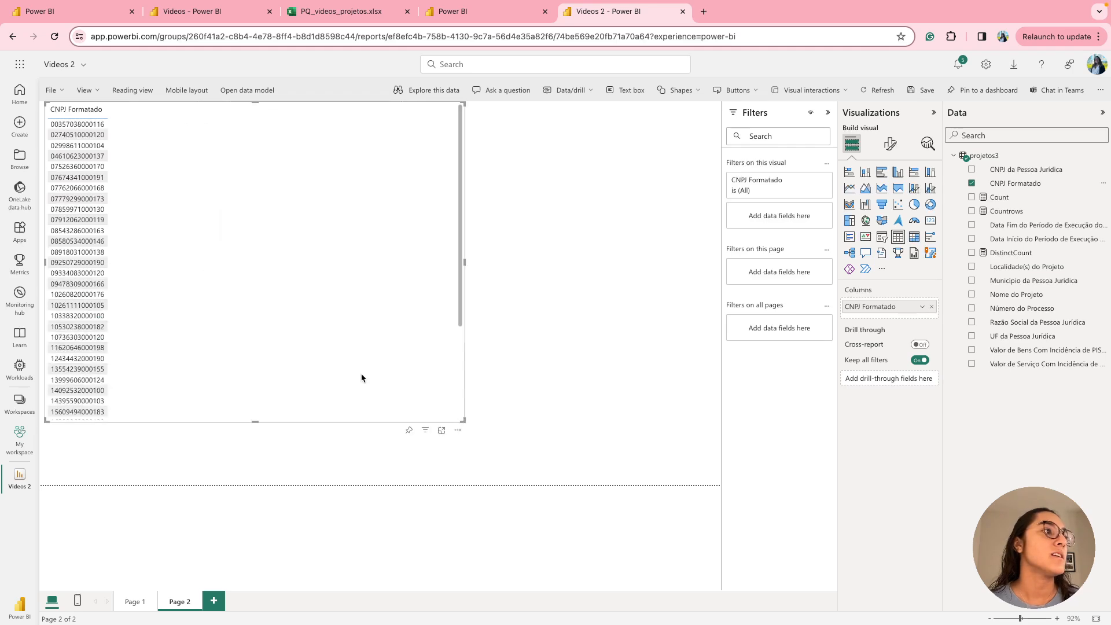
Sort the table by CNPJ Formatado in descending order and add the Número do Processo field as a second column.
{"action": "left_click", "coordinate": [94, 116]}
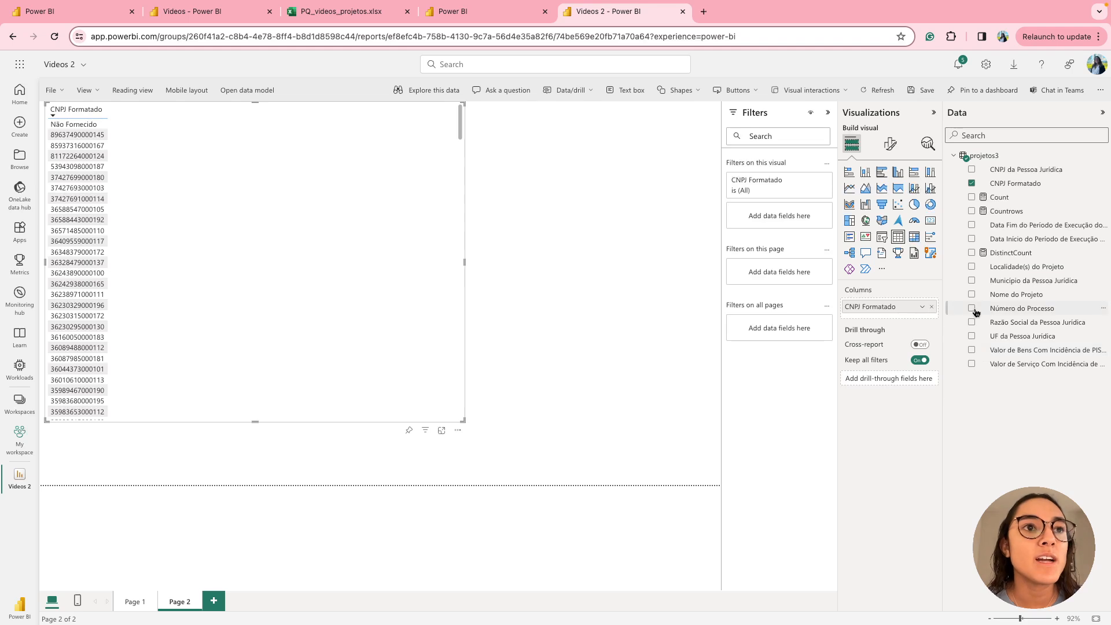
{"action": "left_click", "coordinate": [380, 18]}
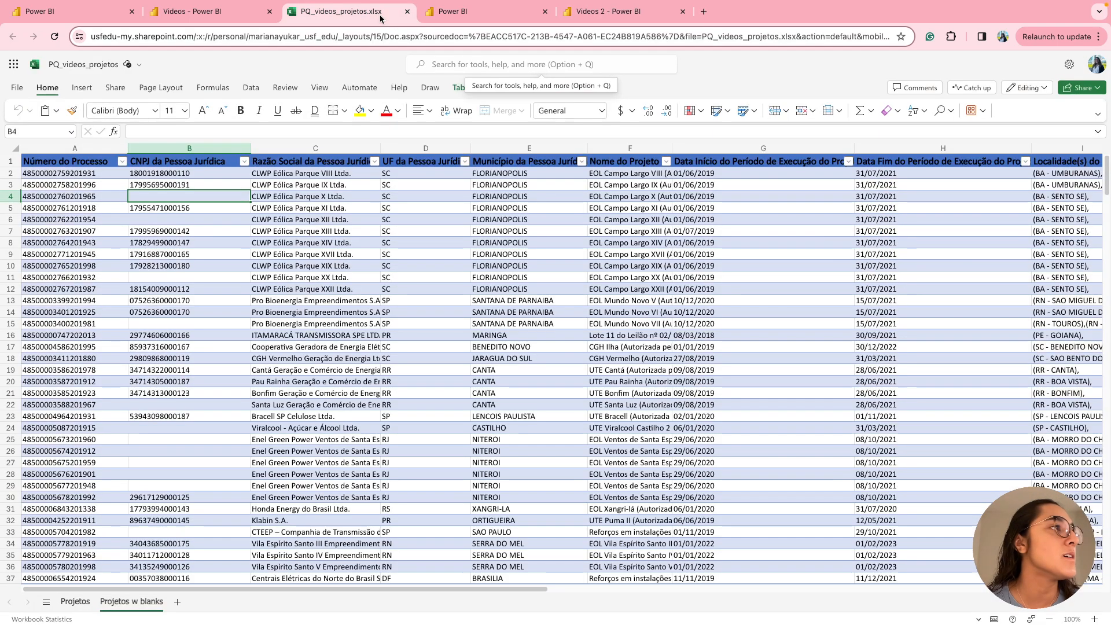
{"action": "left_click", "coordinate": [605, 14]}
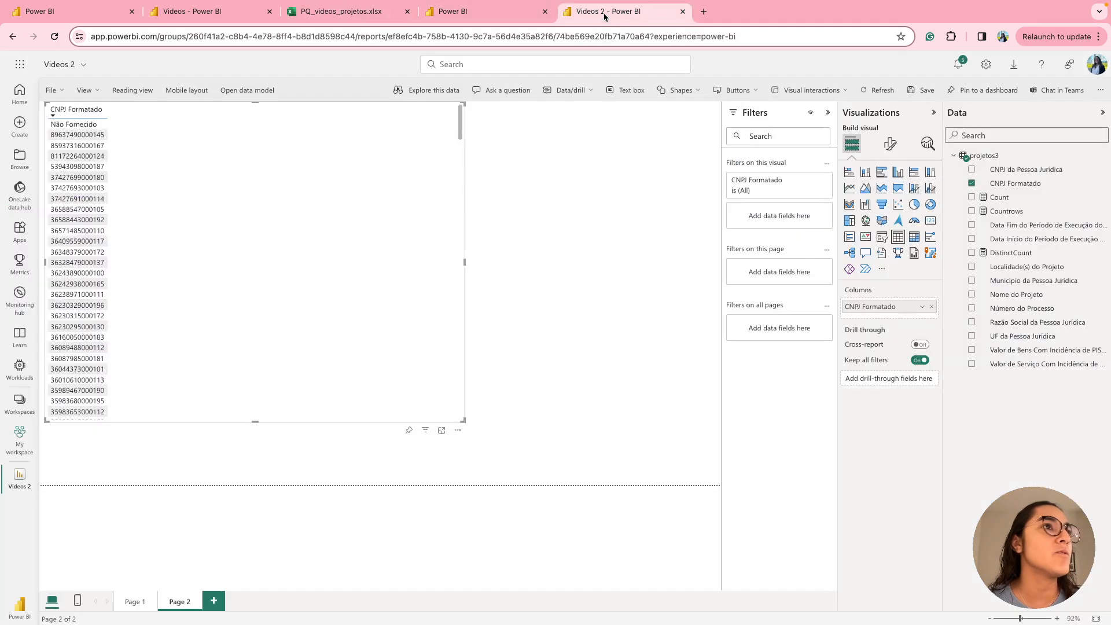
{"action": "left_click", "coordinate": [972, 308]}
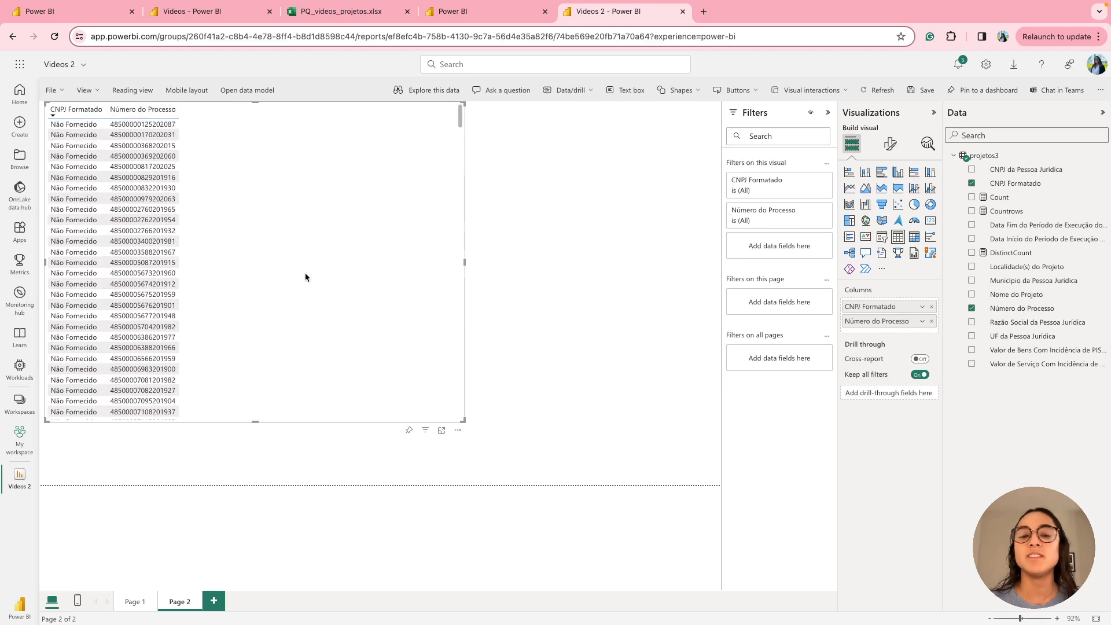
{"action": "left_click", "coordinate": [489, 302]}
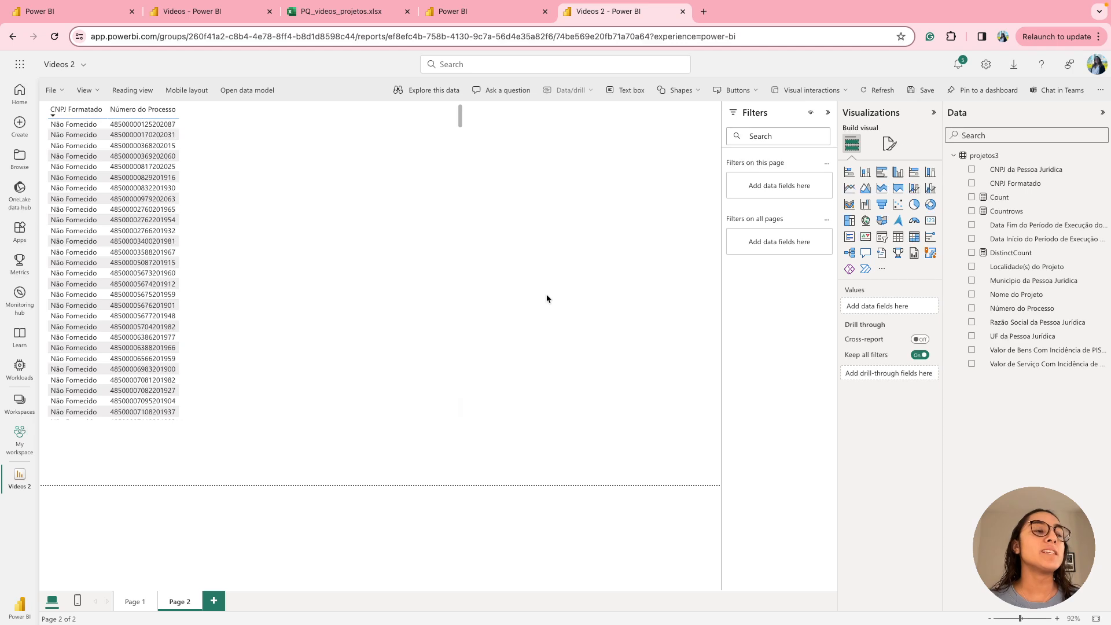